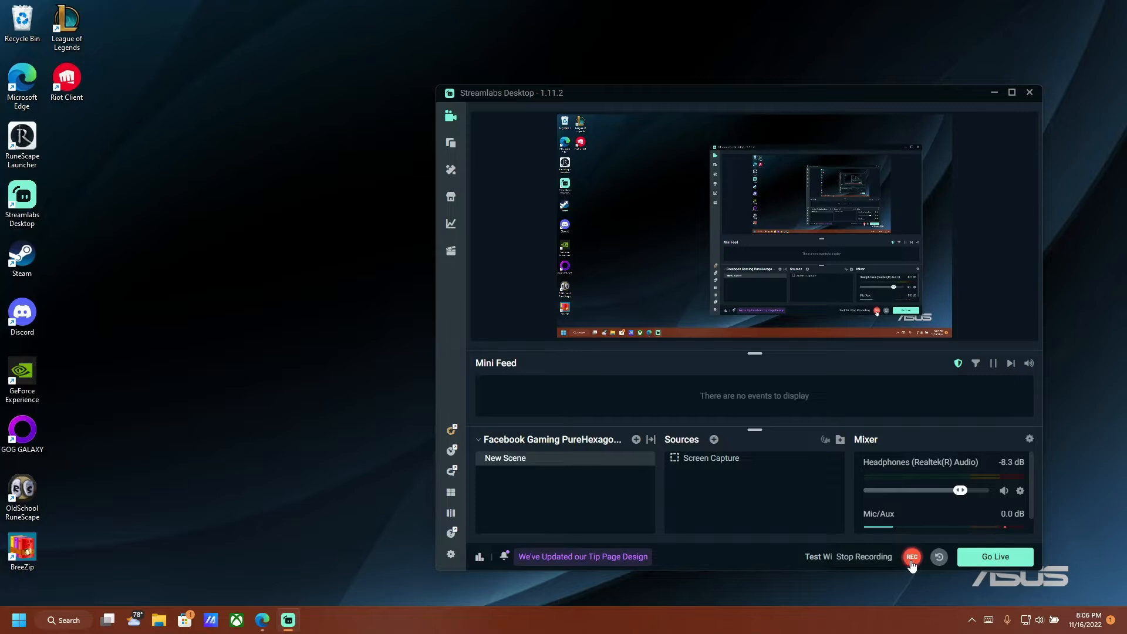
# - Review the stream destinations, output, audio and video settings, including bitrate, recording quality, microphone device, resolution and frame rate
pyautogui.click(450, 556)
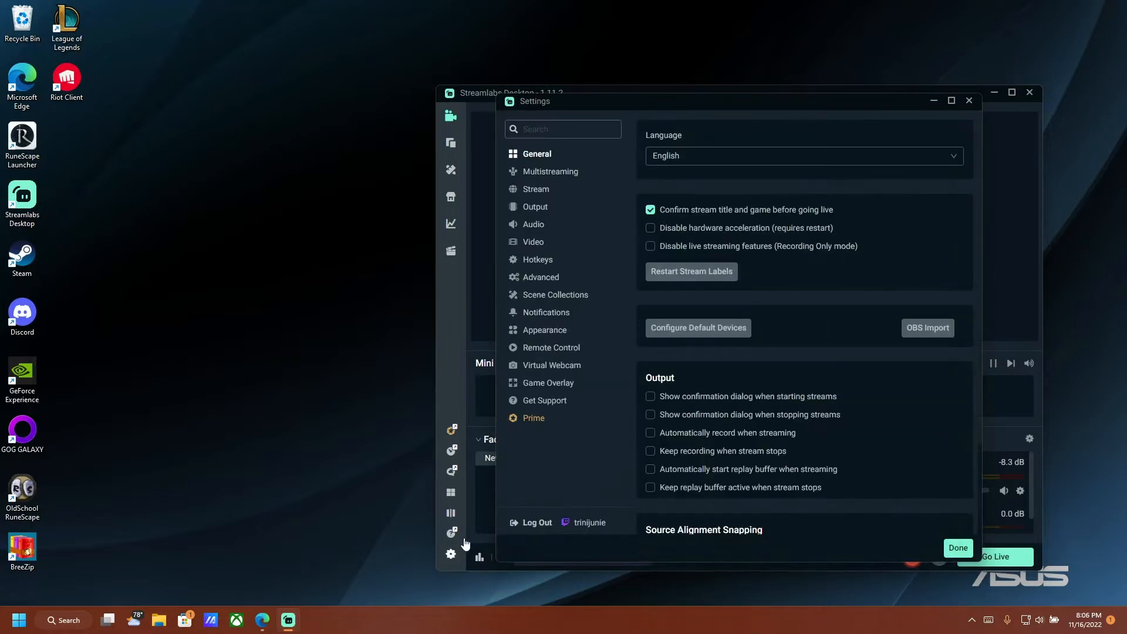
pyautogui.click(535, 191)
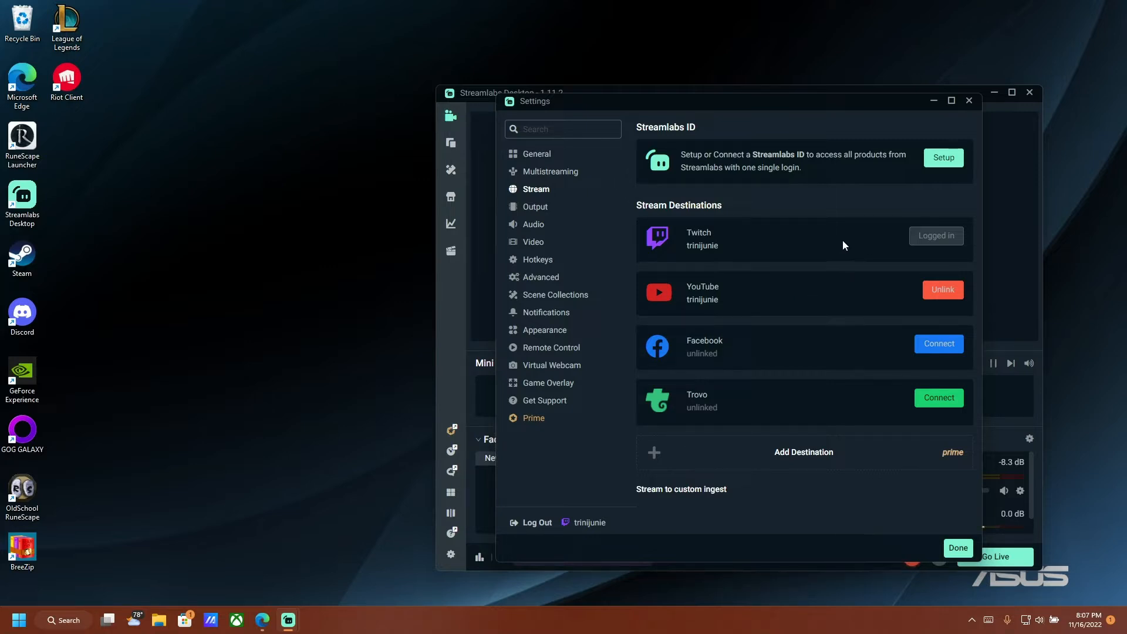
pyautogui.click(539, 209)
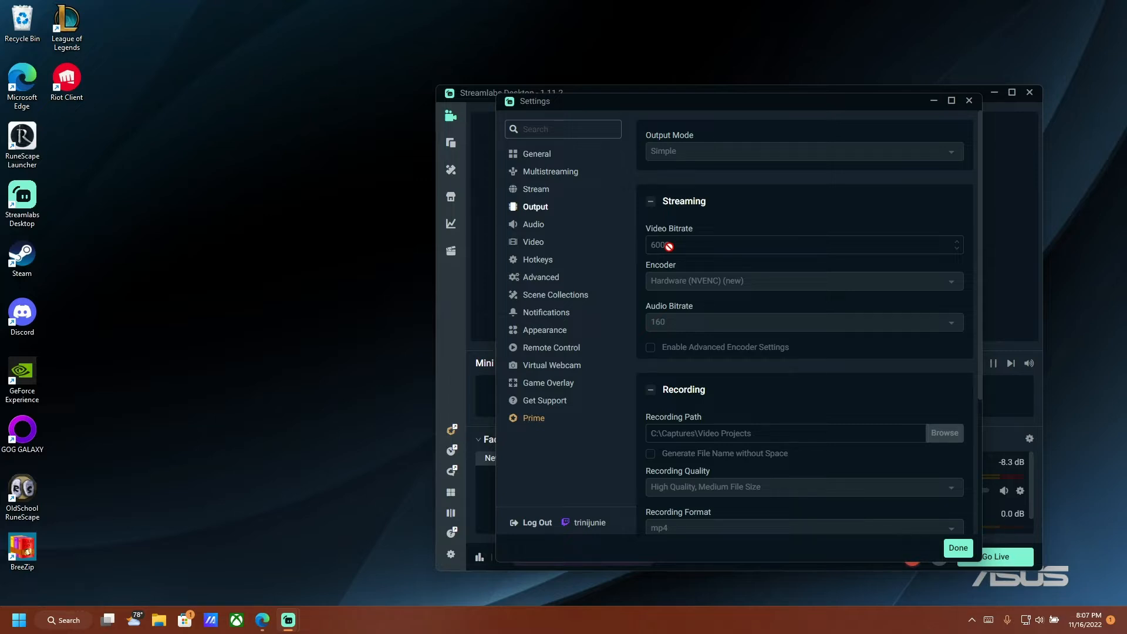
pyautogui.scroll(-3, 669, 246)
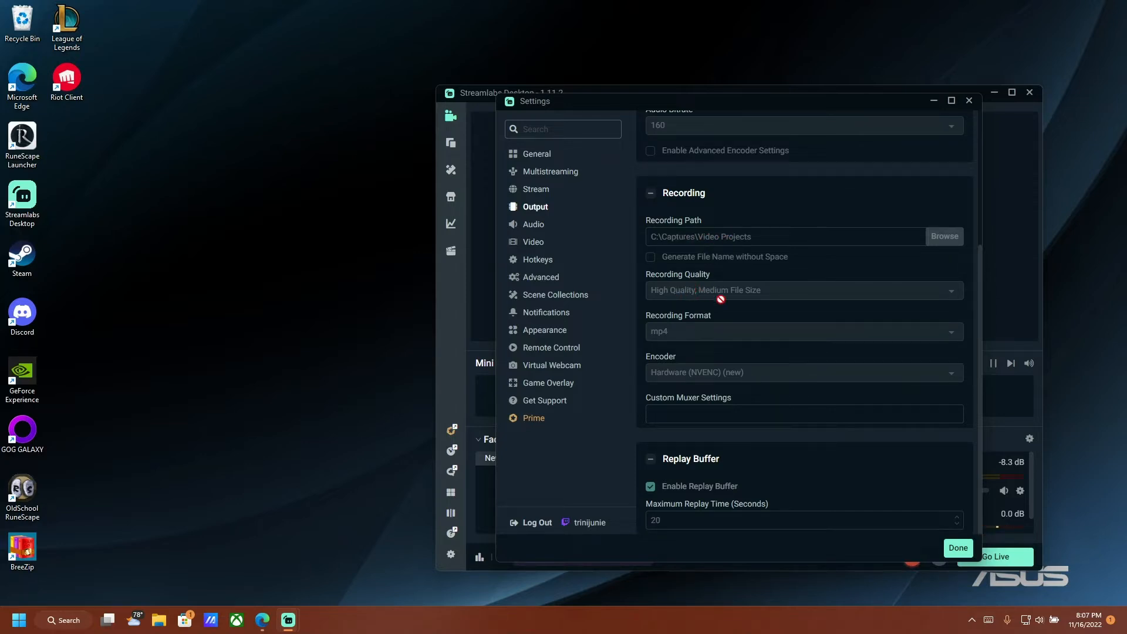
pyautogui.click(538, 226)
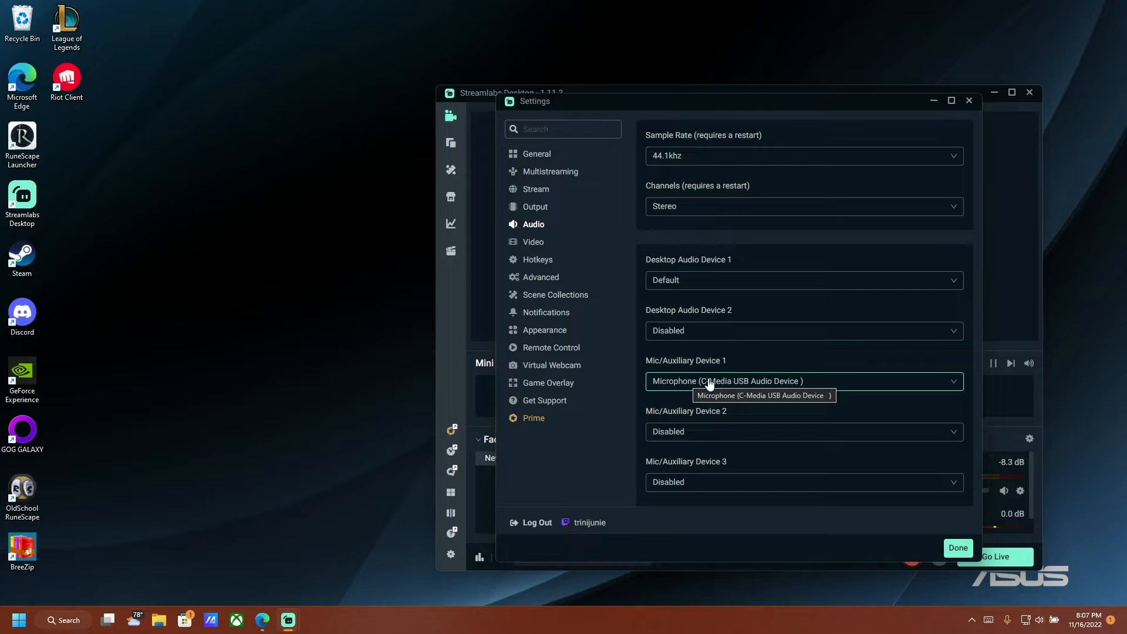
pyautogui.click(534, 246)
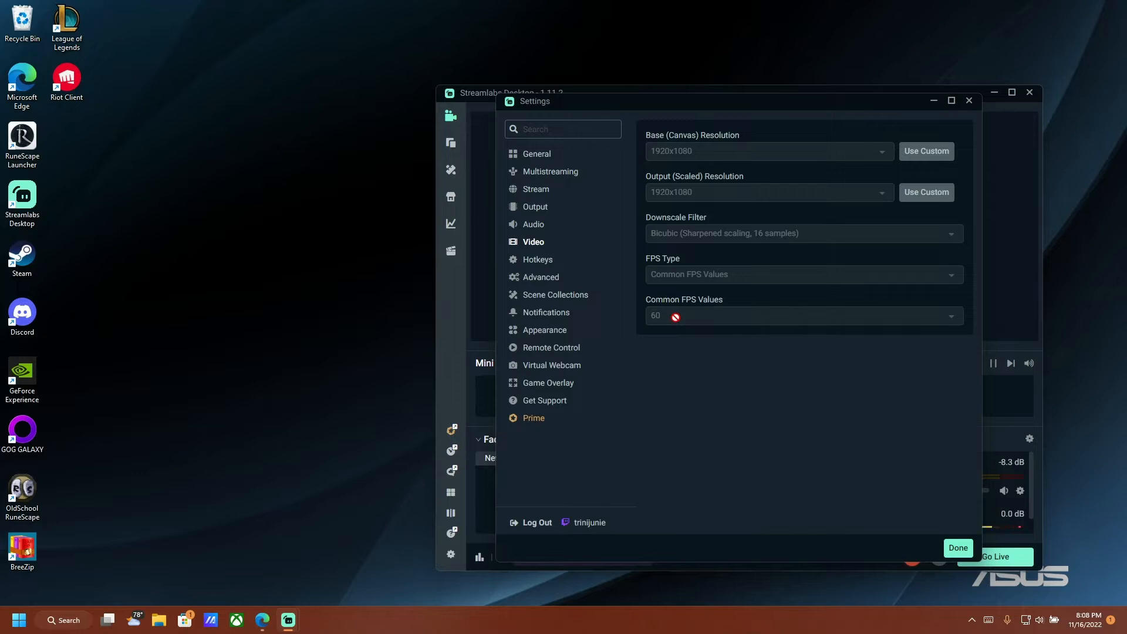
pyautogui.click(958, 548)
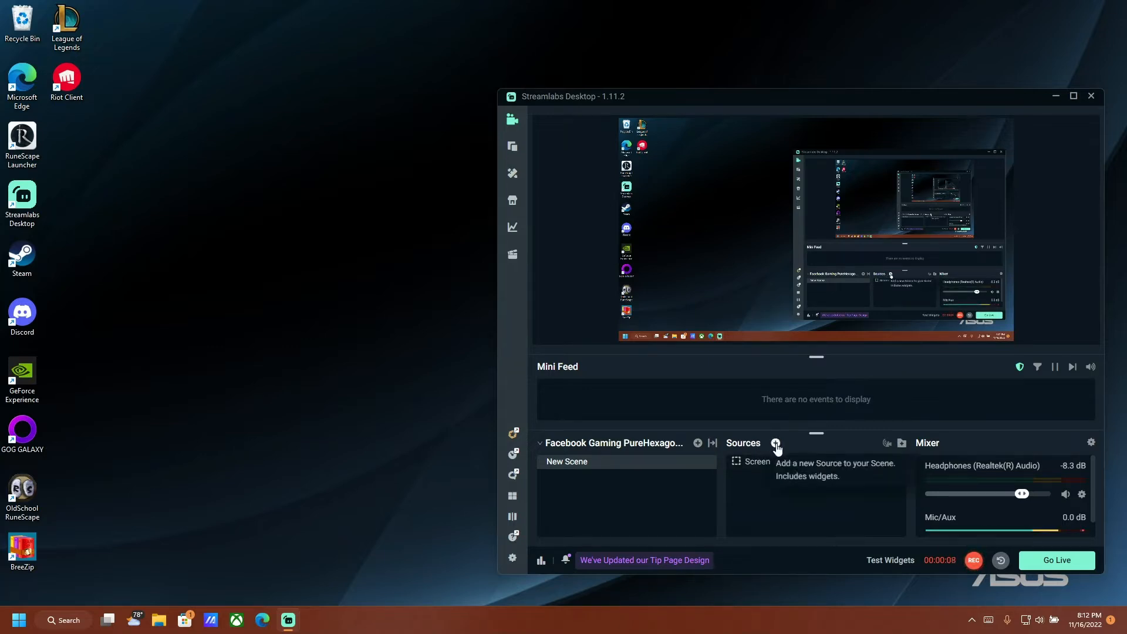
# - Add an Alertbox source to the scene, keeping the name Alertbox
pyautogui.click(775, 443)
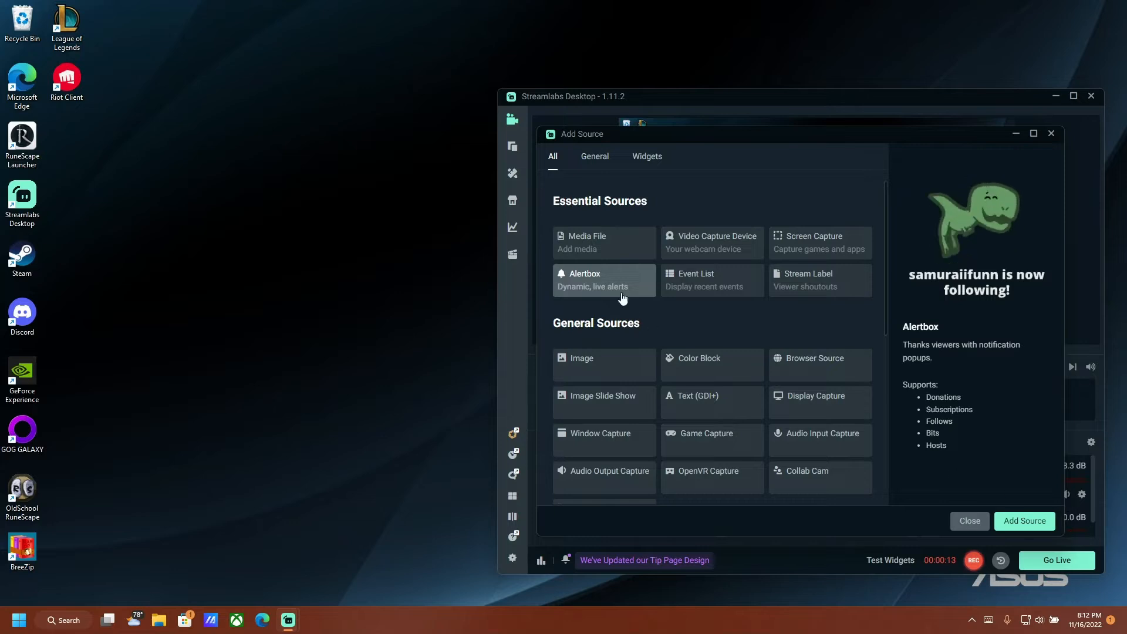
pyautogui.click(1024, 521)
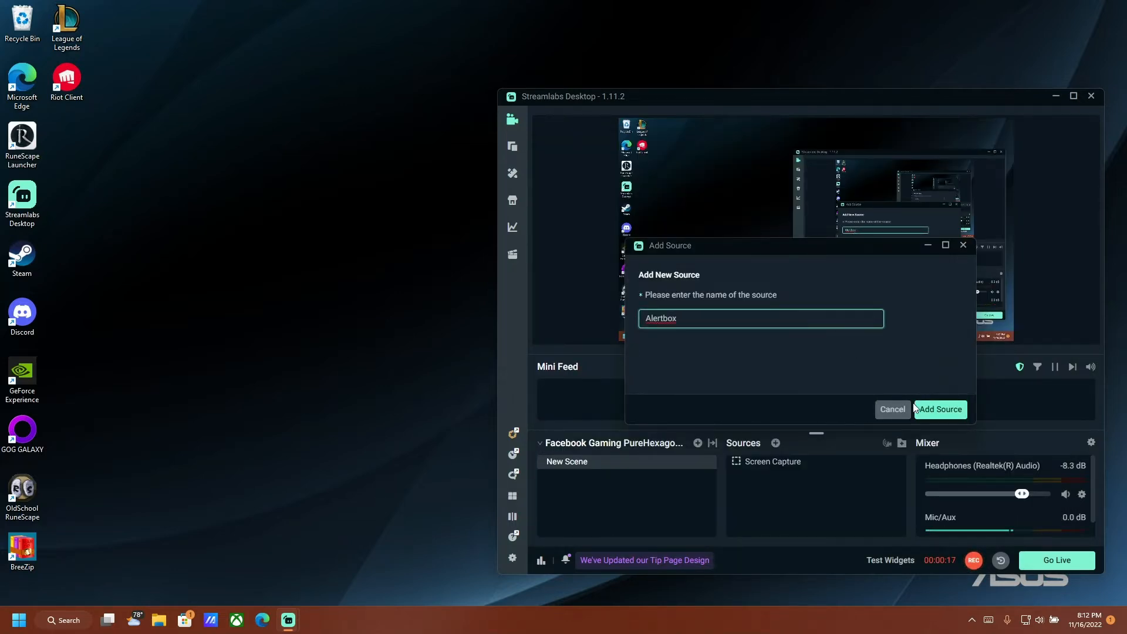
pyautogui.click(942, 410)
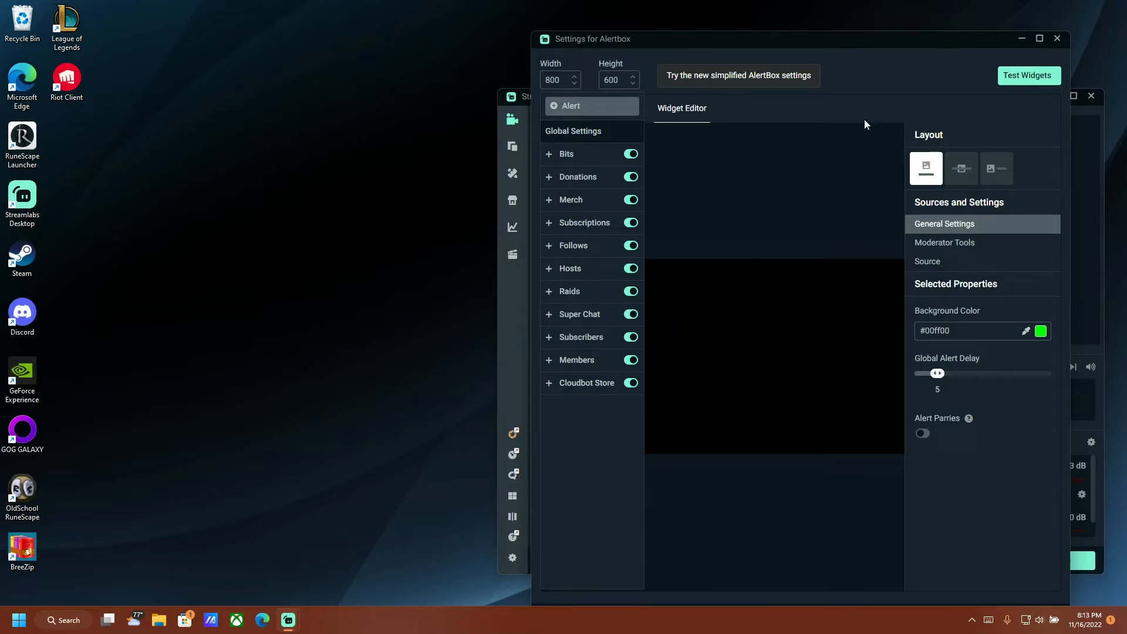
# - Trigger a test Subscription alert with the Alertbox settings moved aside, and shift the Alertbox slightly lower on the scene preview
pyautogui.moveTo(852, 38); pyautogui.dragTo(473, 48)
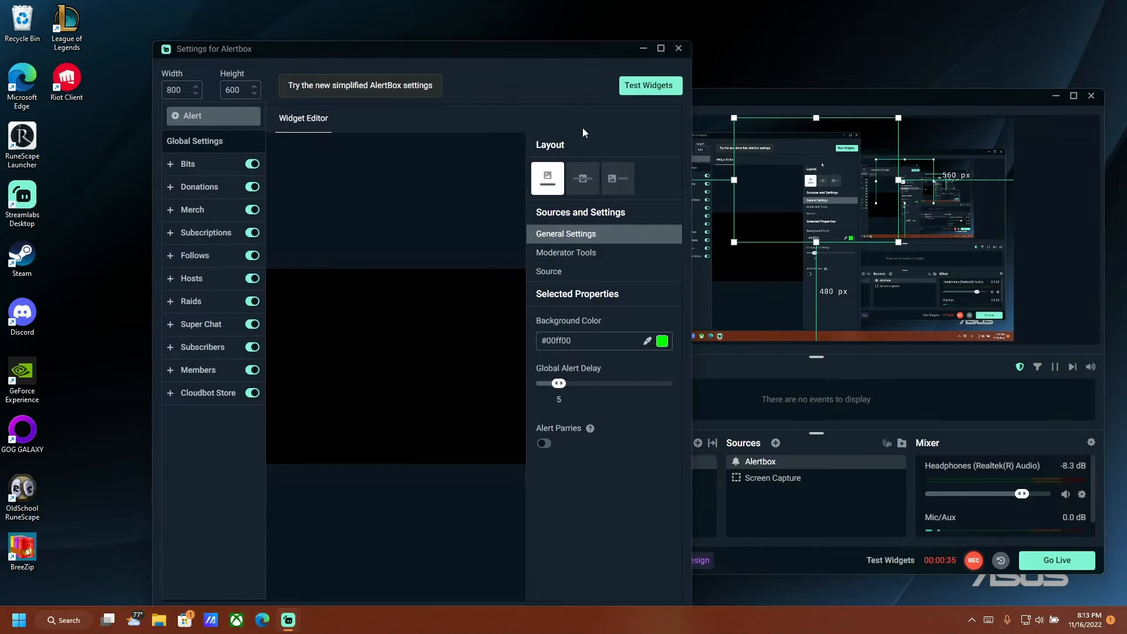
pyautogui.click(644, 89)
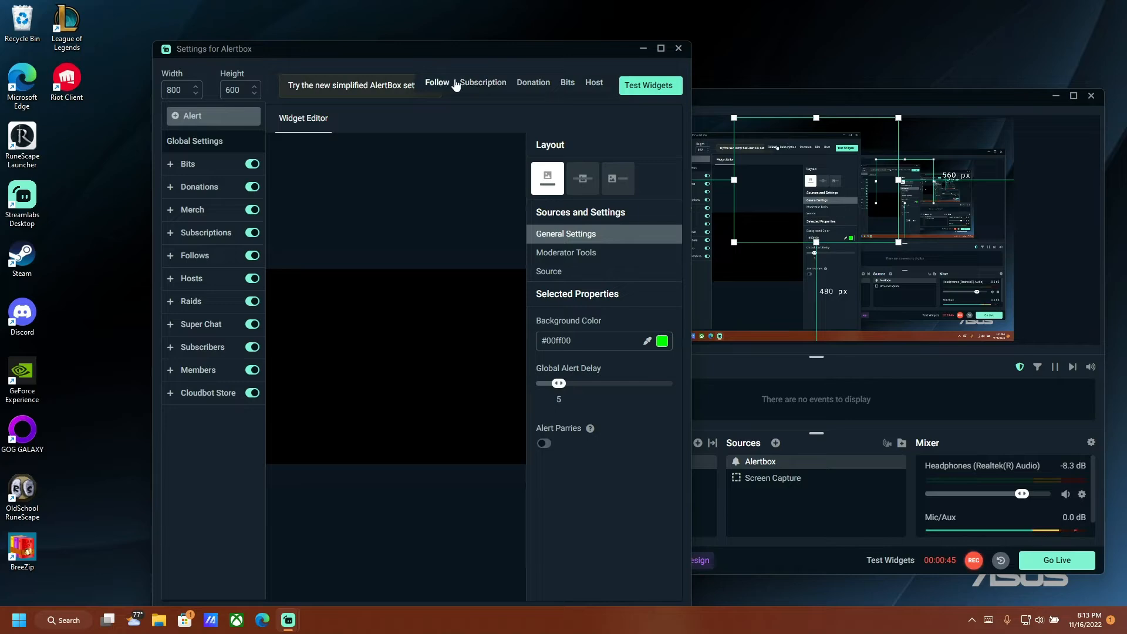
pyautogui.click(487, 86)
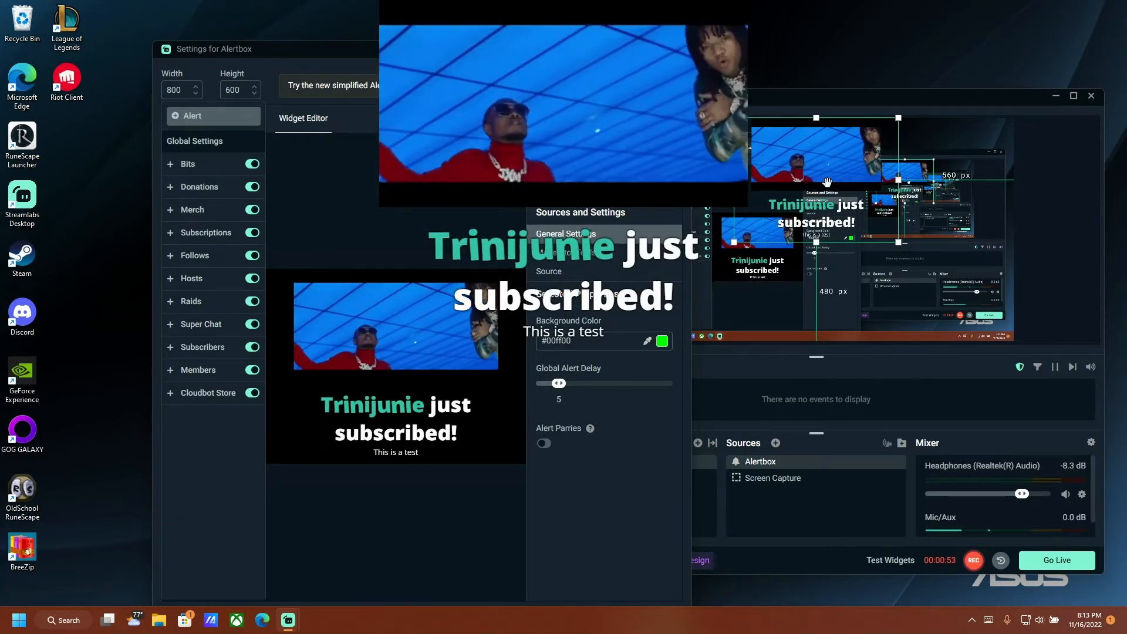
pyautogui.moveTo(827, 183); pyautogui.dragTo(839, 220)
pyautogui.click(840, 220)
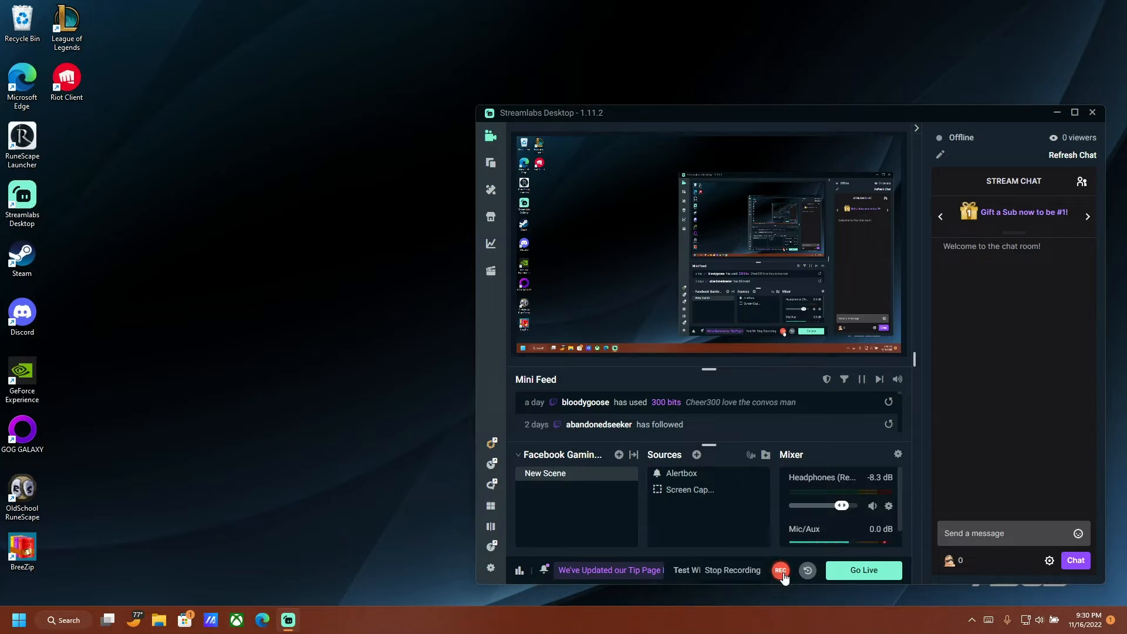
# - Add a Game Capture source to the scene under its default name
pyautogui.click(697, 455)
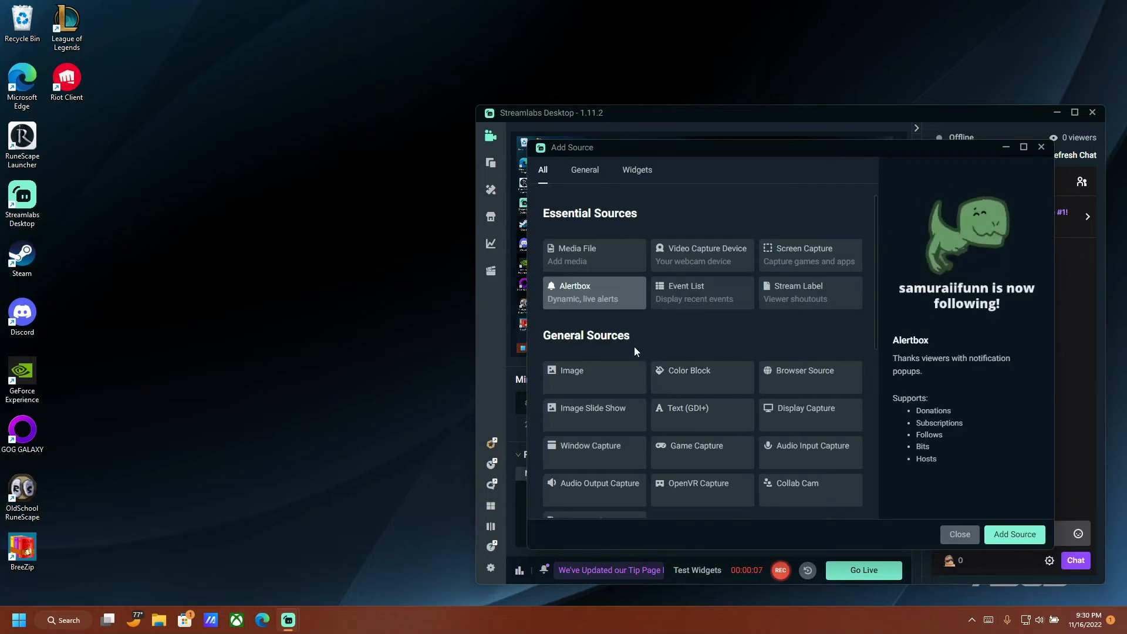
pyautogui.scroll(-1, 634, 346)
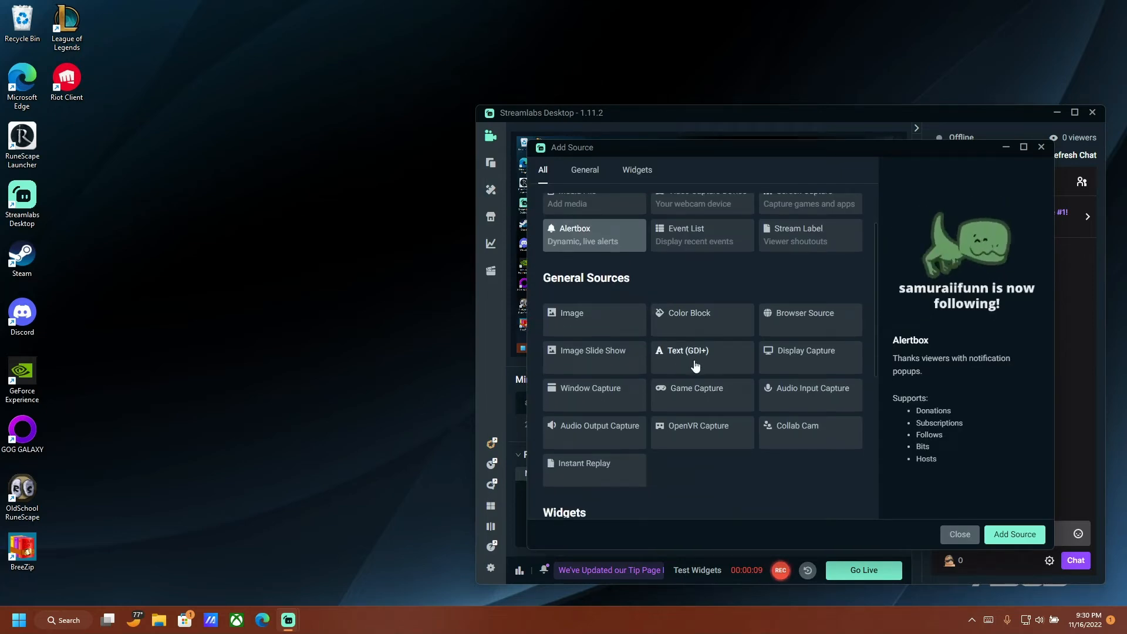
pyautogui.click(703, 393)
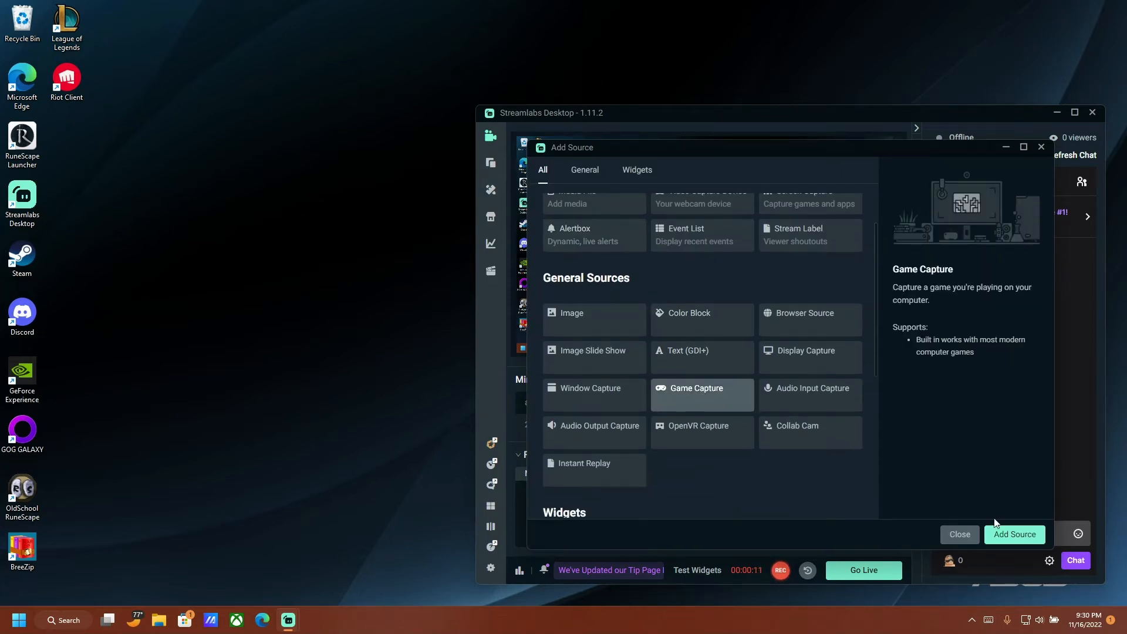
pyautogui.click(1001, 531)
pyautogui.click(923, 421)
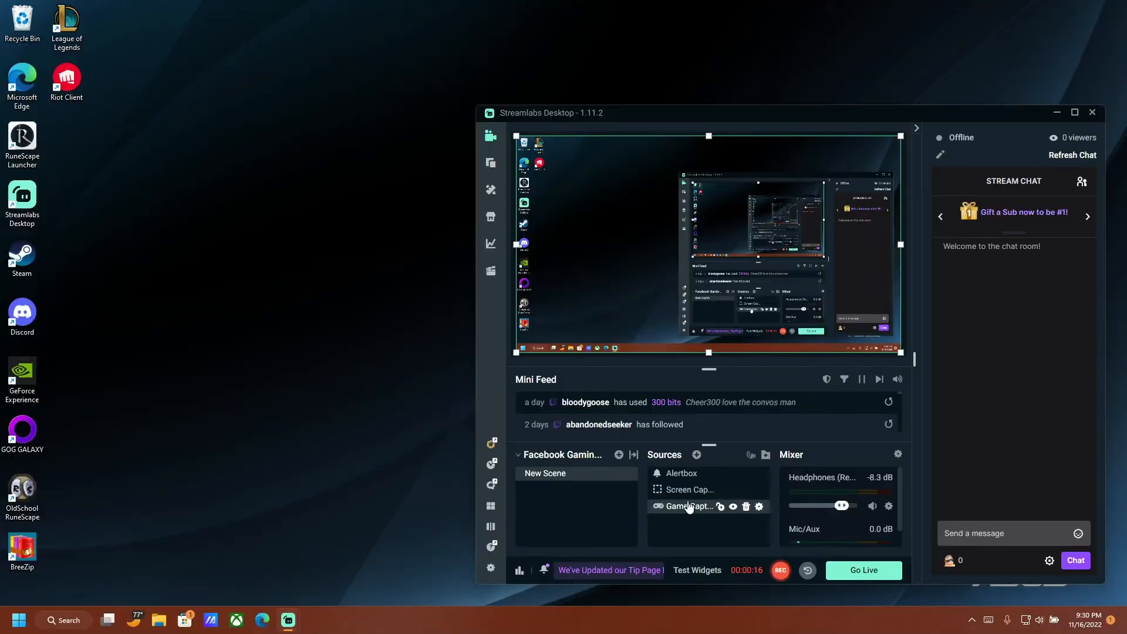
# - Switch the Game Capture source's mode to Capture specific window and set it back to Auto
pyautogui.click(288, 623)
pyautogui.click(320, 573)
pyautogui.moveTo(765, 121); pyautogui.dragTo(480, 125)
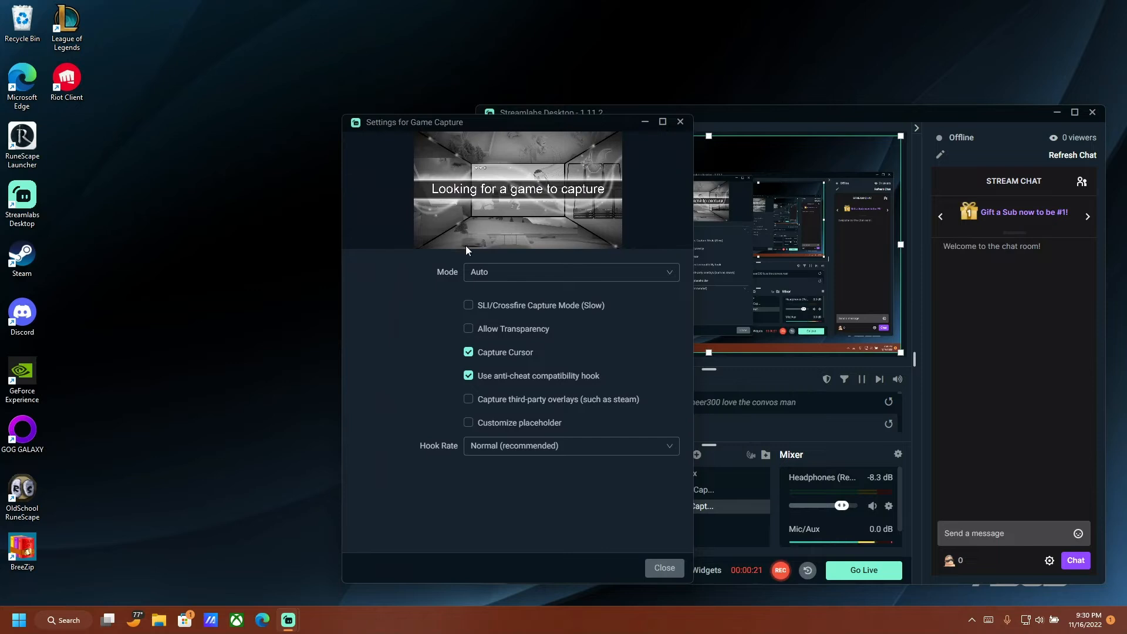
pyautogui.click(511, 277)
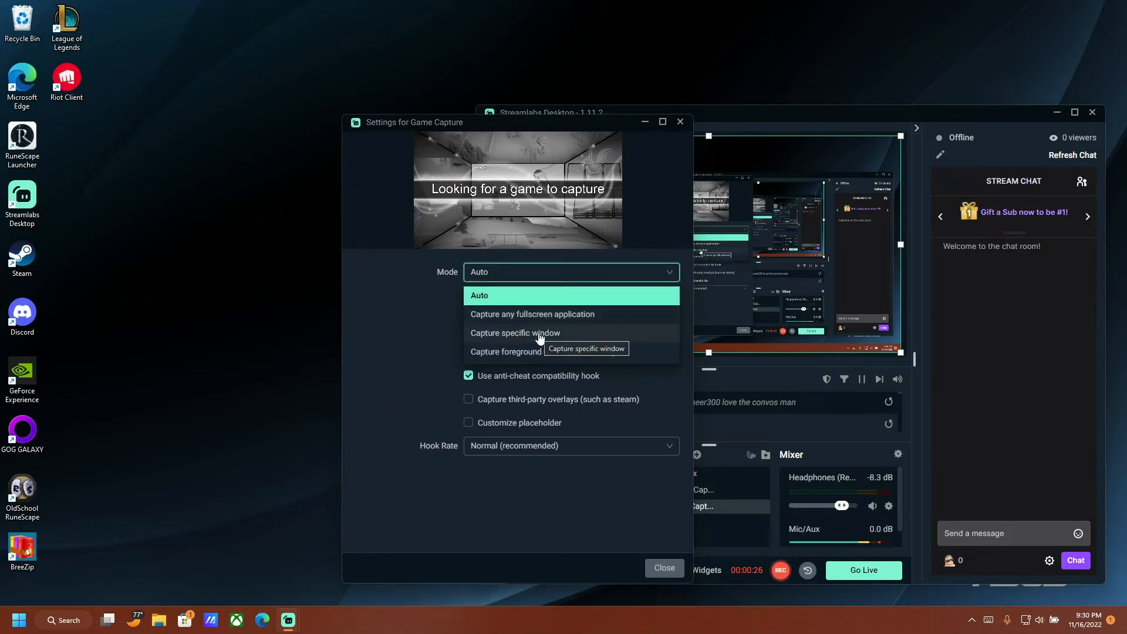
pyautogui.click(530, 295)
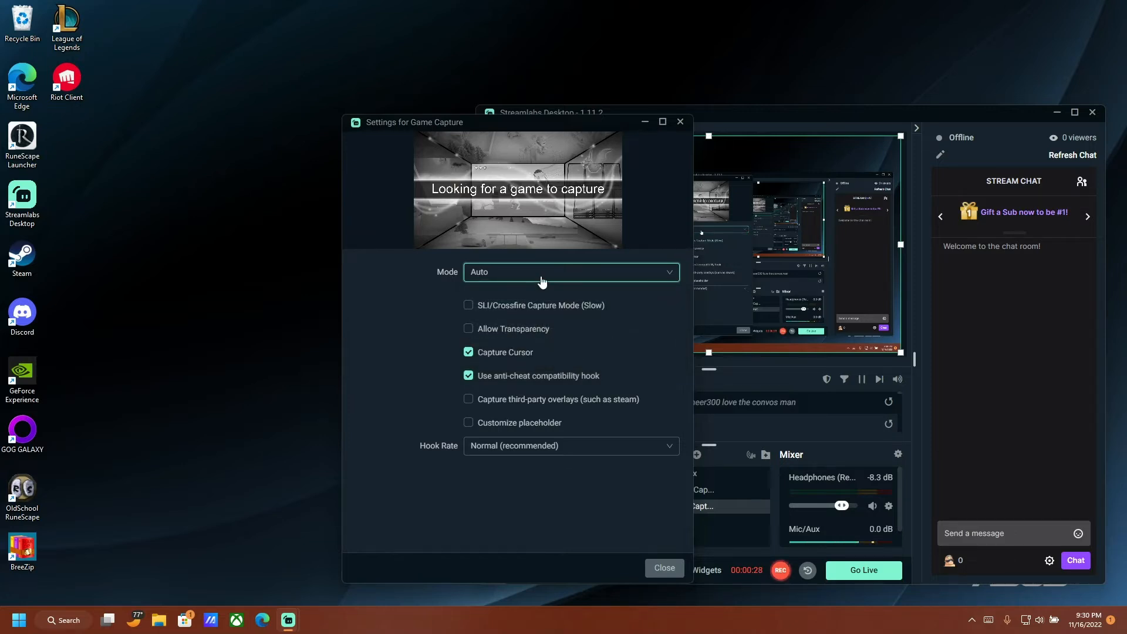
pyautogui.click(540, 277)
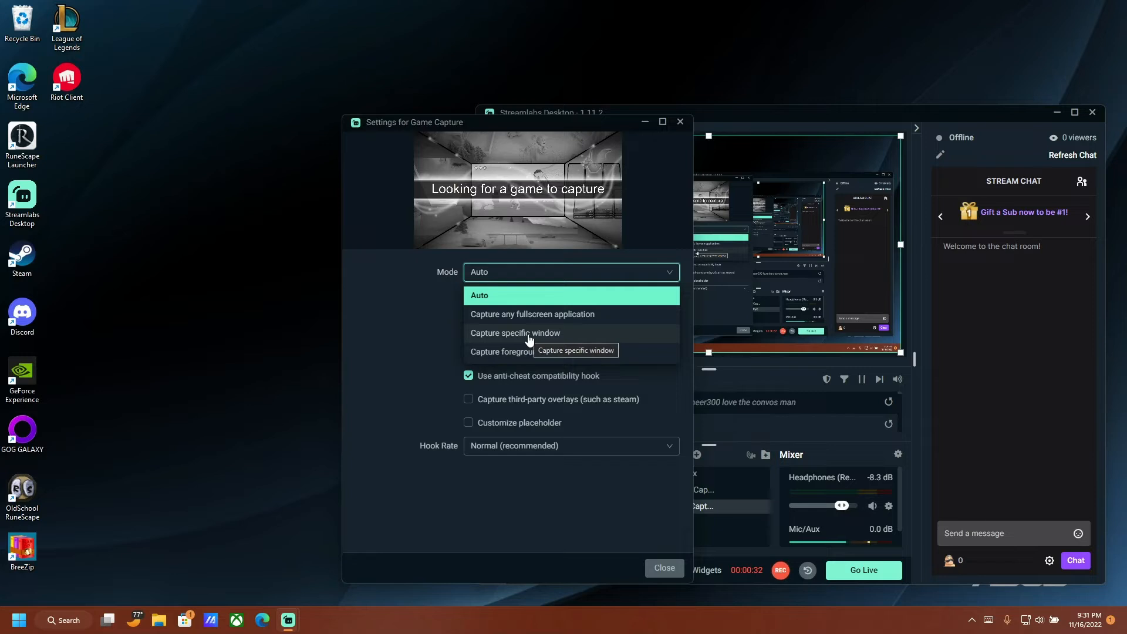
pyautogui.click(528, 333)
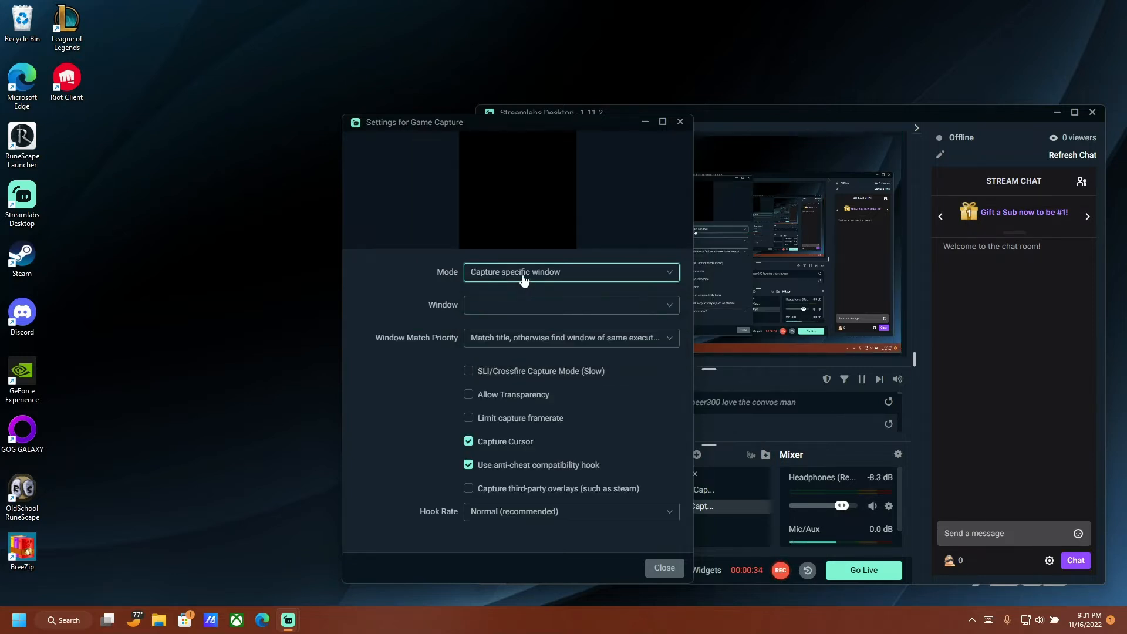
pyautogui.click(524, 274)
pyautogui.click(530, 290)
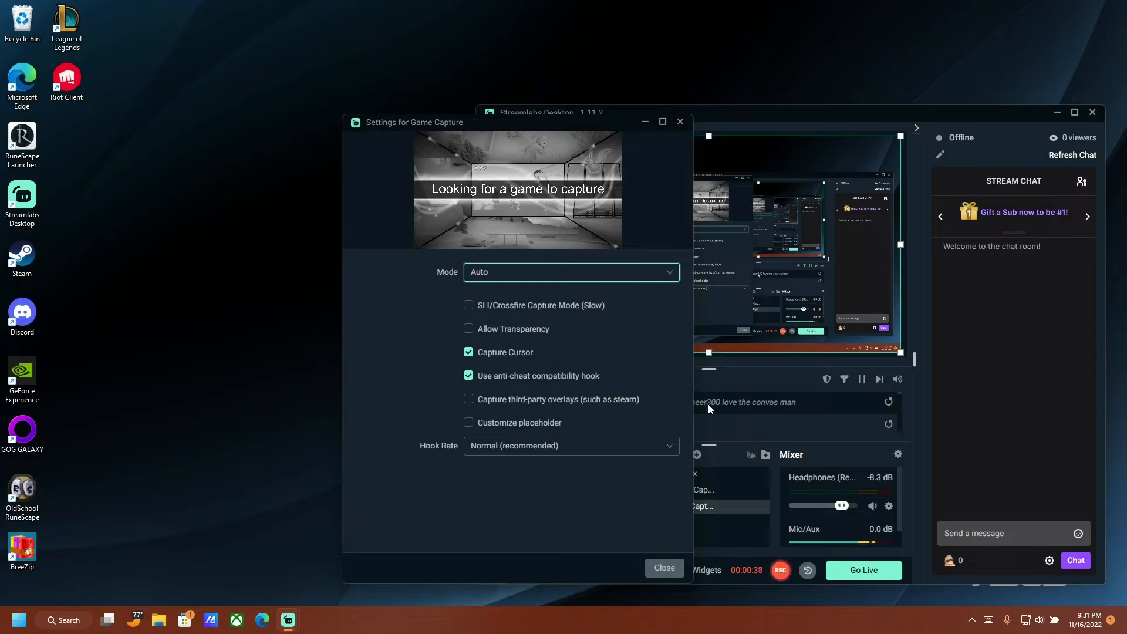
# - Check in the Game Capture settings preview whether the running RuneScape window is captured in Auto mode
pyautogui.click(779, 569)
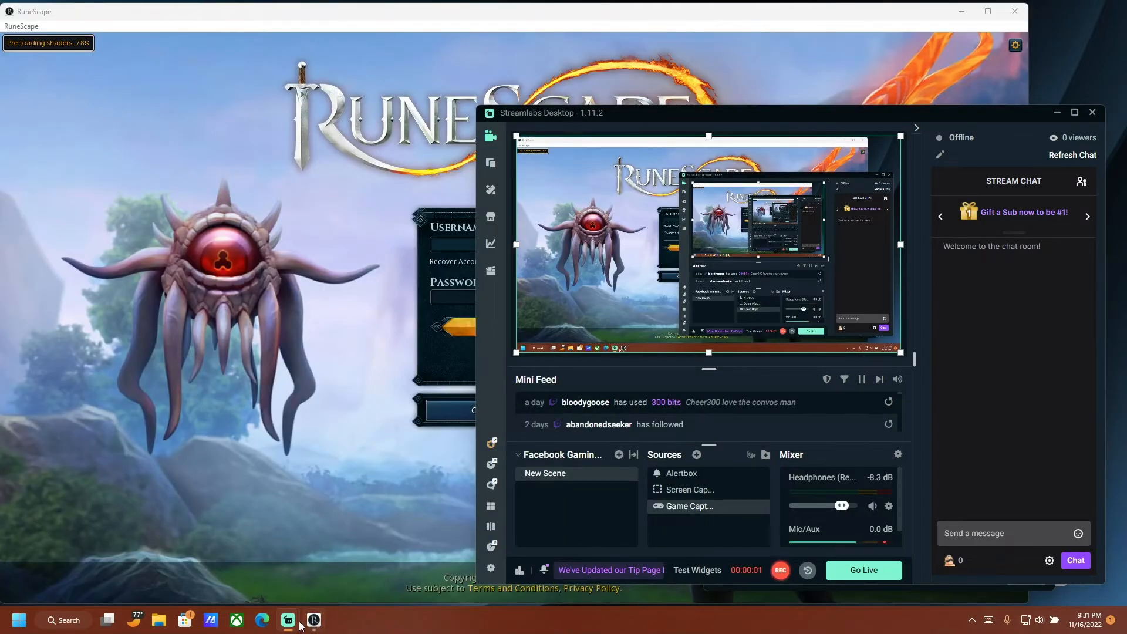
pyautogui.moveTo(288, 619)
pyautogui.click(326, 591)
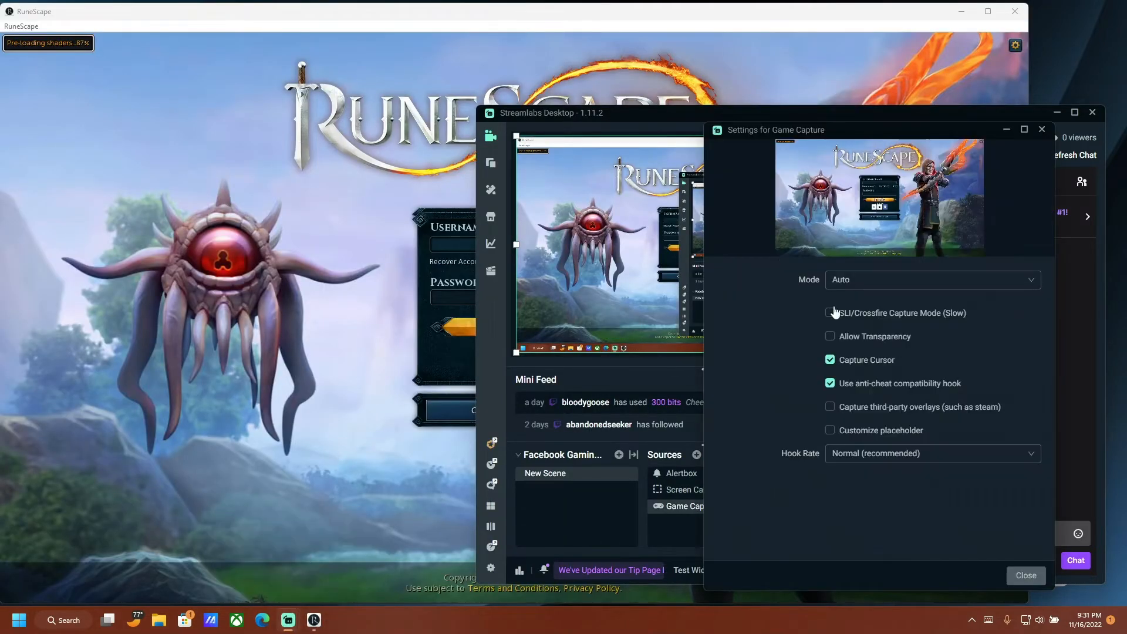
pyautogui.click(1083, 324)
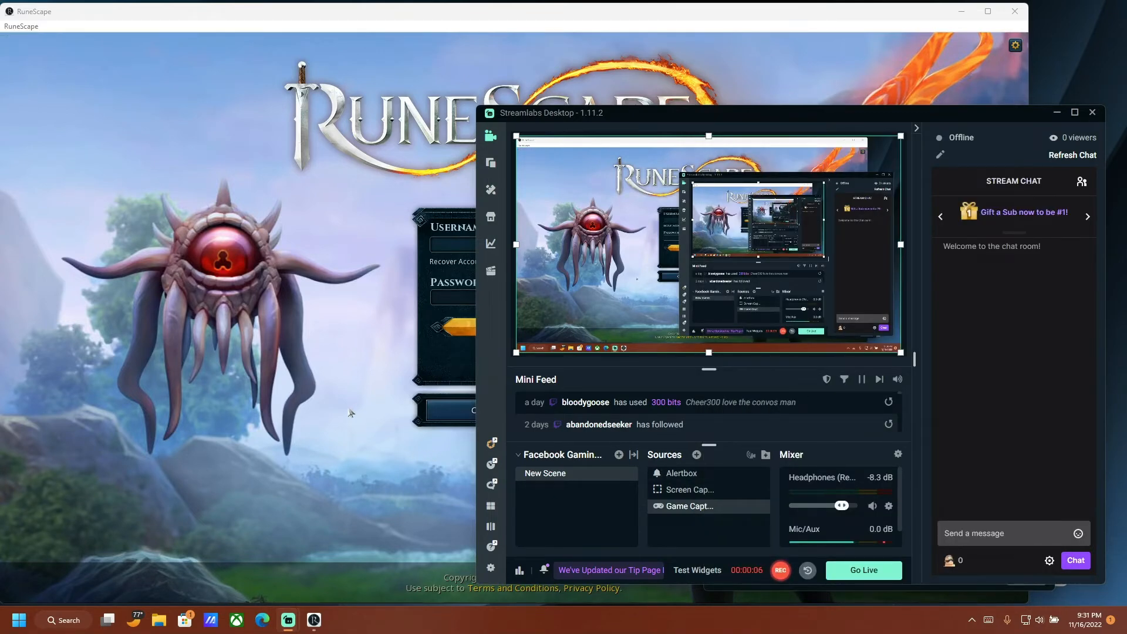
pyautogui.click(321, 404)
pyautogui.click(1075, 403)
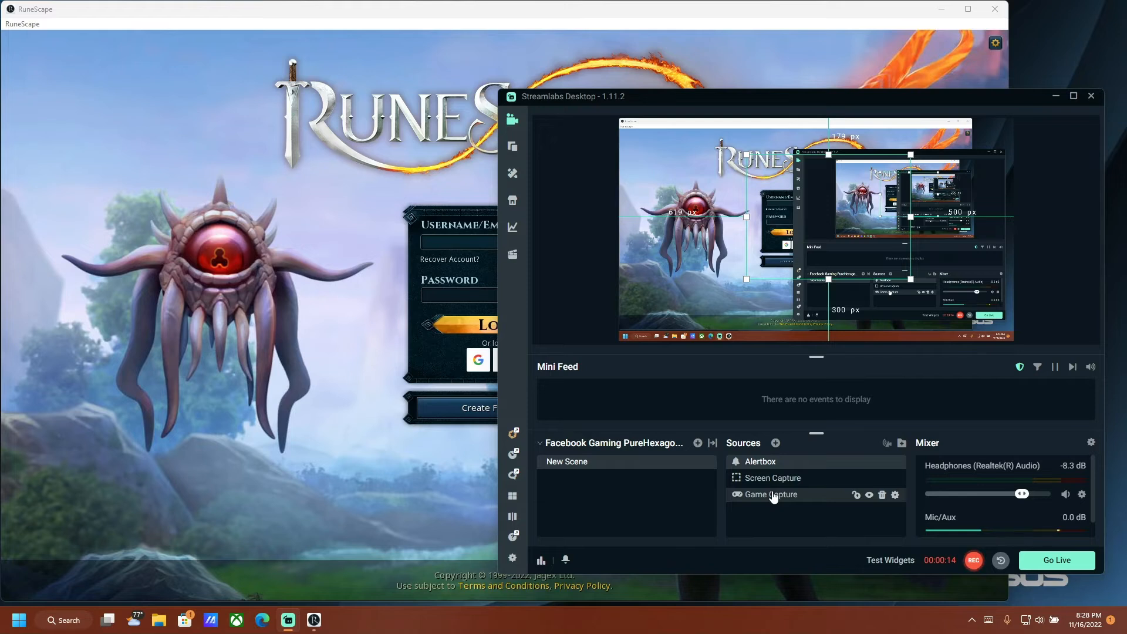
# - Try to move Game Capture above Alertbox in the source order
pyautogui.moveTo(773, 497); pyautogui.dragTo(769, 453)
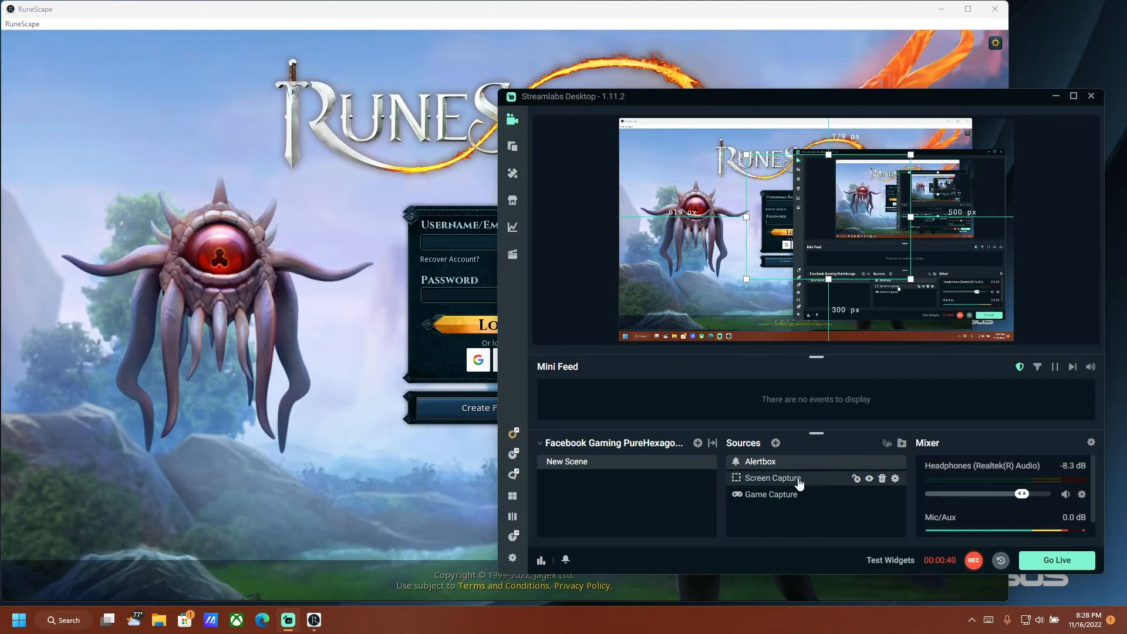
# - Open the Alertbox properties, trigger a test Follow alert over the game, and minimize the properties window
pyautogui.rightClick(777, 466)
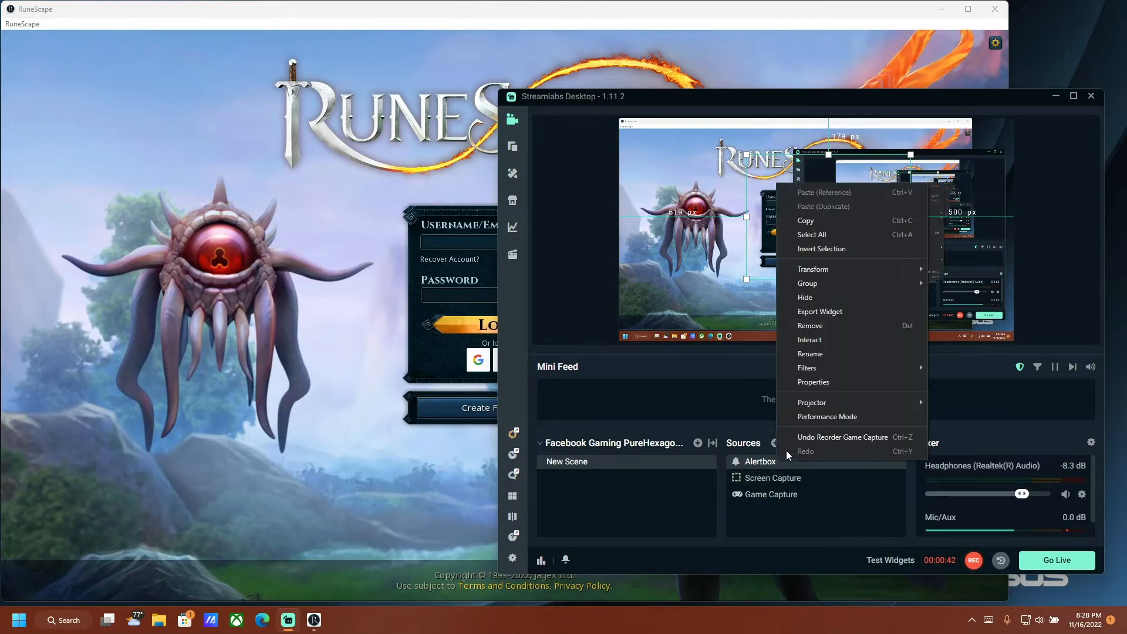
pyautogui.click(792, 379)
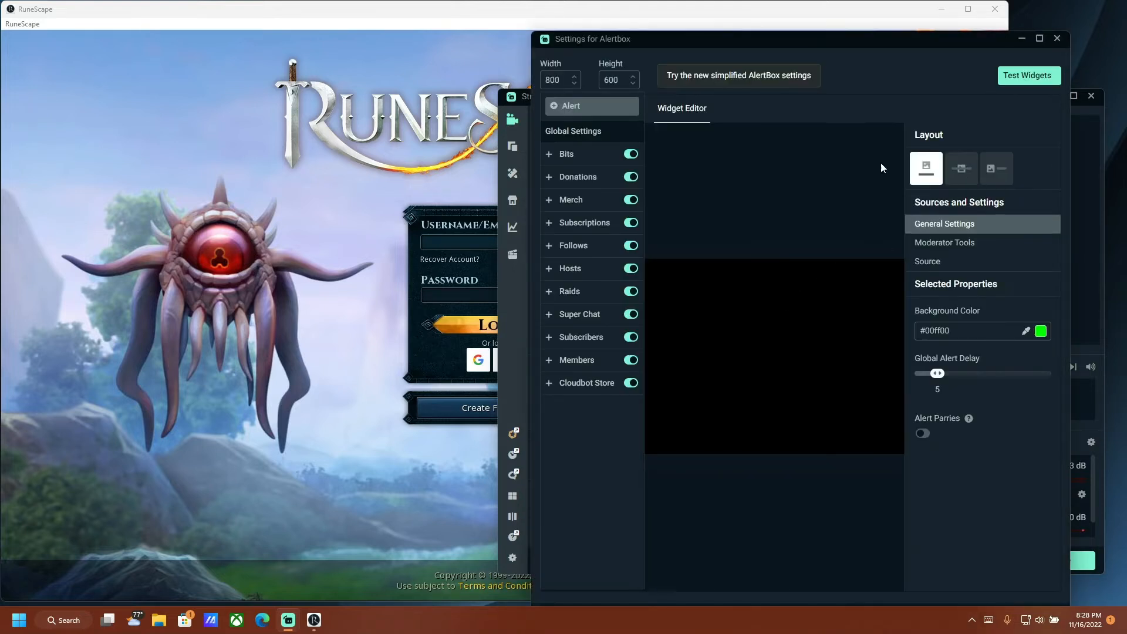
pyautogui.click(1027, 80)
pyautogui.click(874, 74)
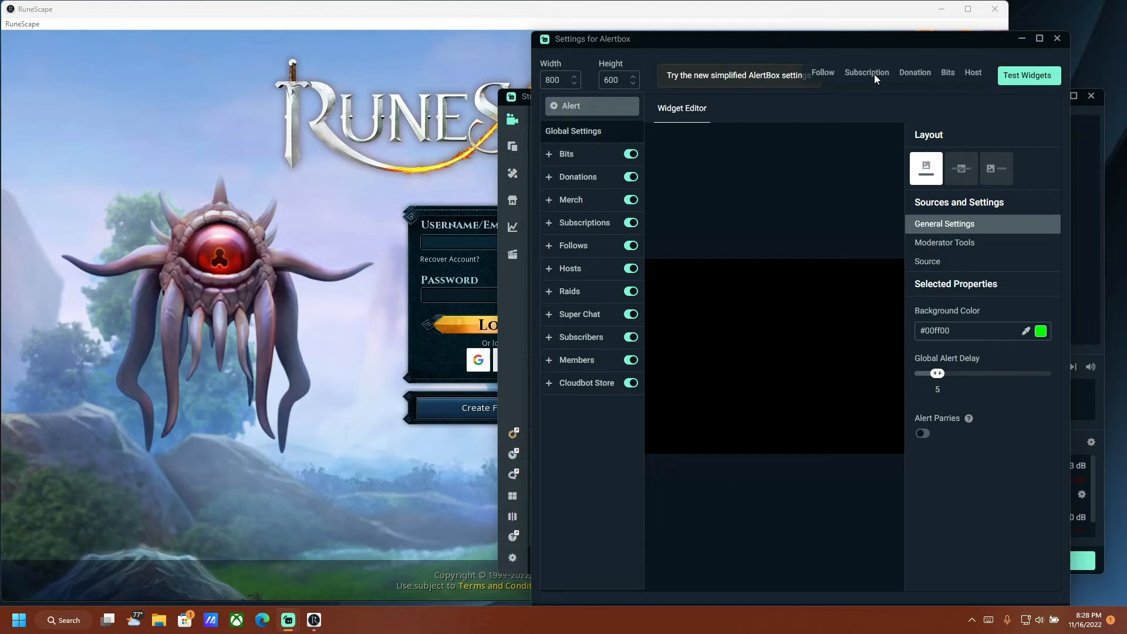
pyautogui.click(1005, 79)
pyautogui.click(826, 78)
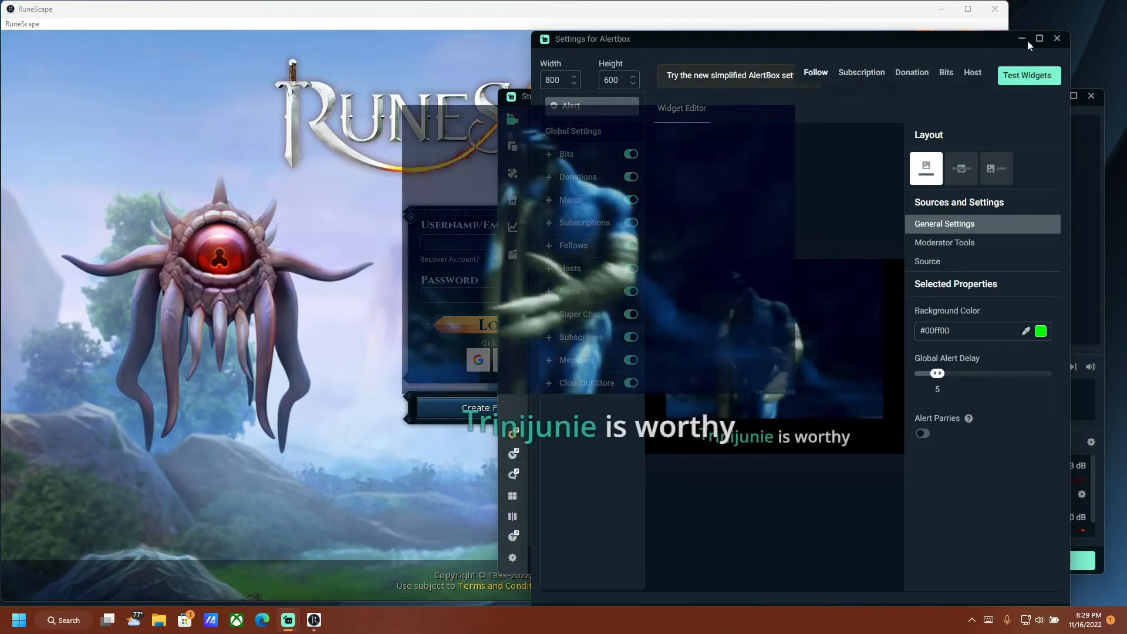
pyautogui.click(1021, 40)
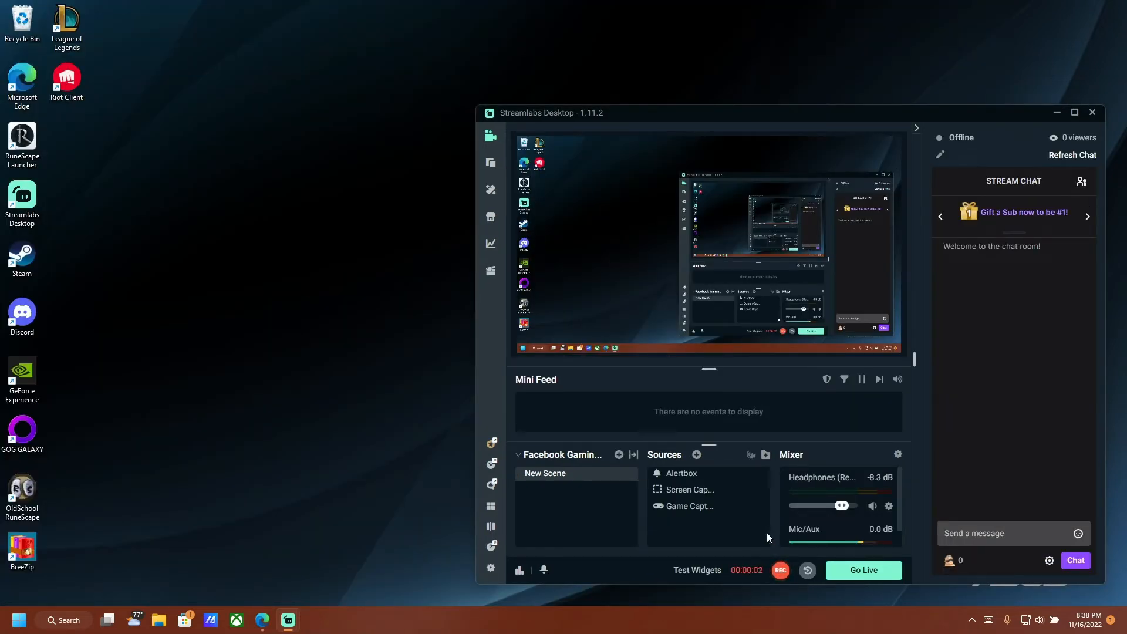
# - Add a Chatbox widget to the scene's sources, keeping the name Chatbox
pyautogui.click(696, 456)
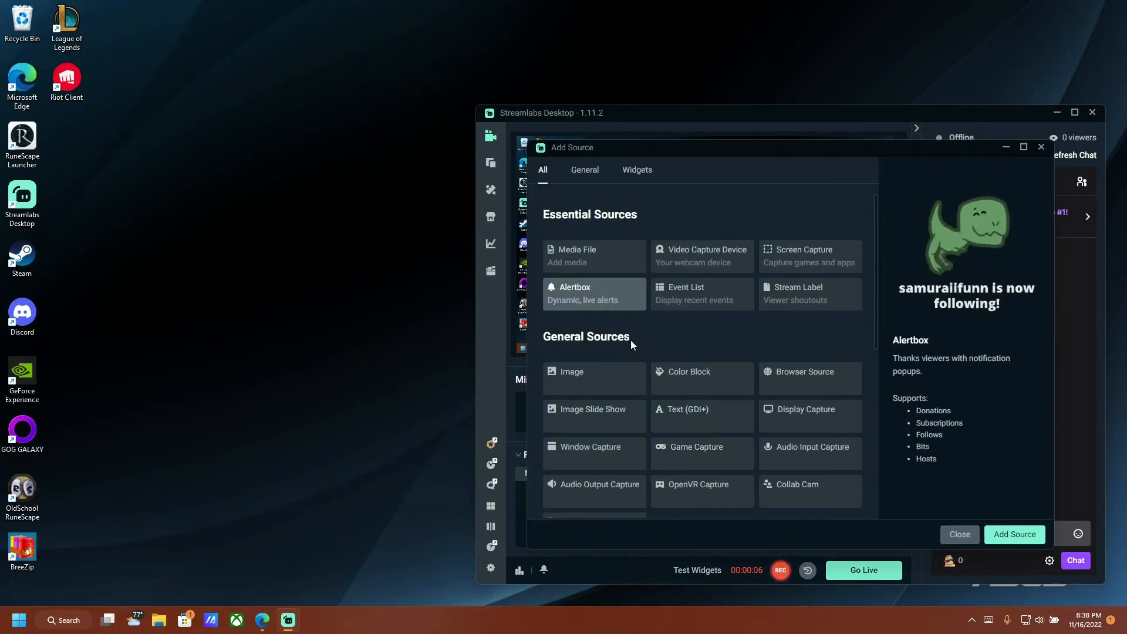
pyautogui.scroll(-2, 621, 340)
pyautogui.scroll(-3, 619, 339)
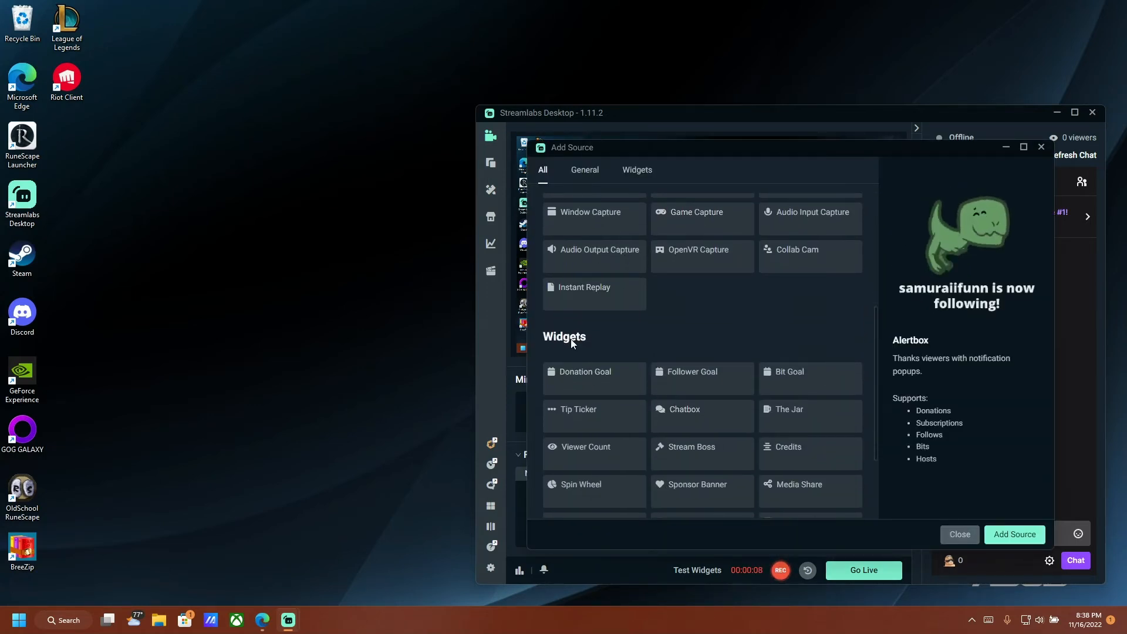
pyautogui.click(696, 422)
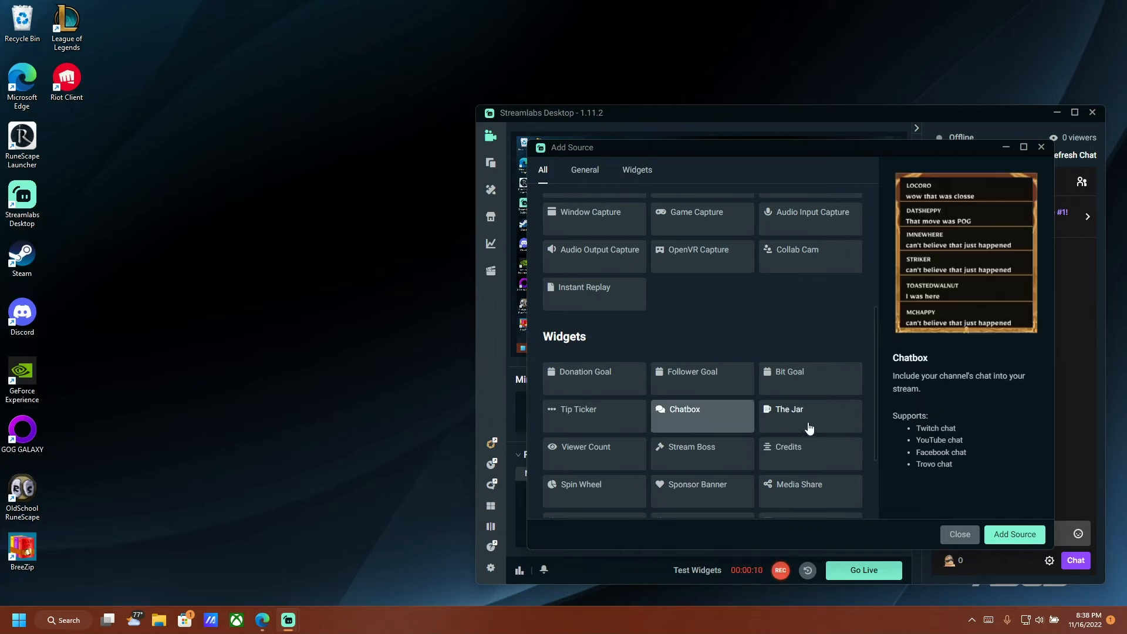
pyautogui.click(1014, 534)
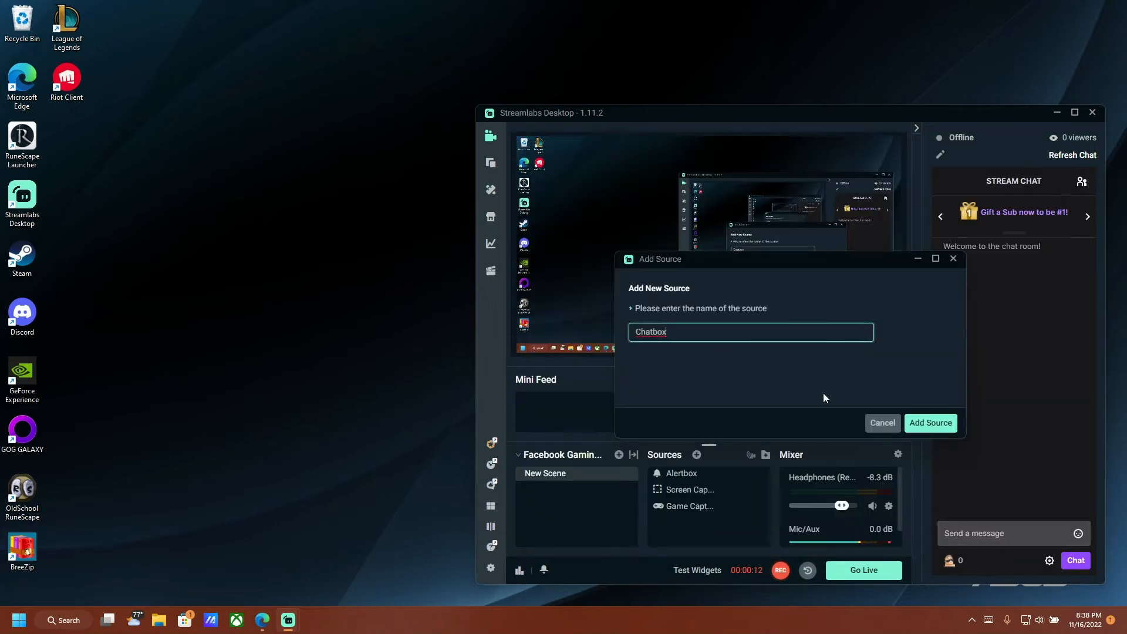
pyautogui.click(924, 423)
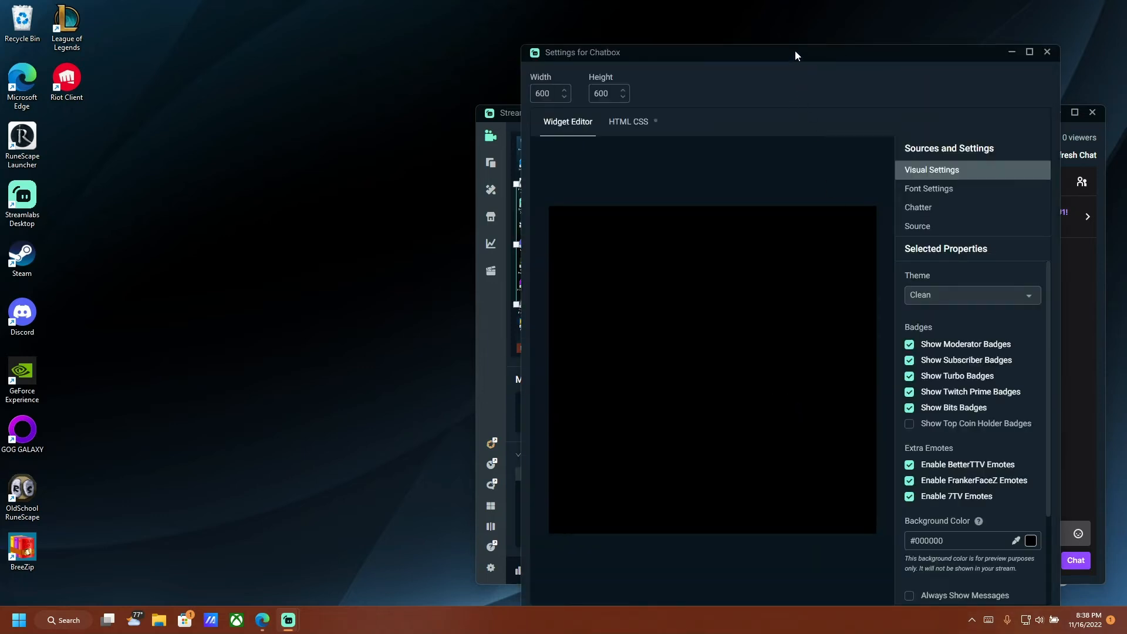
# - Review the Chatbox source's visual settings and font settings, and close its settings window
pyautogui.moveTo(795, 51); pyautogui.dragTo(780, 20)
pyautogui.scroll(-2, 933, 375)
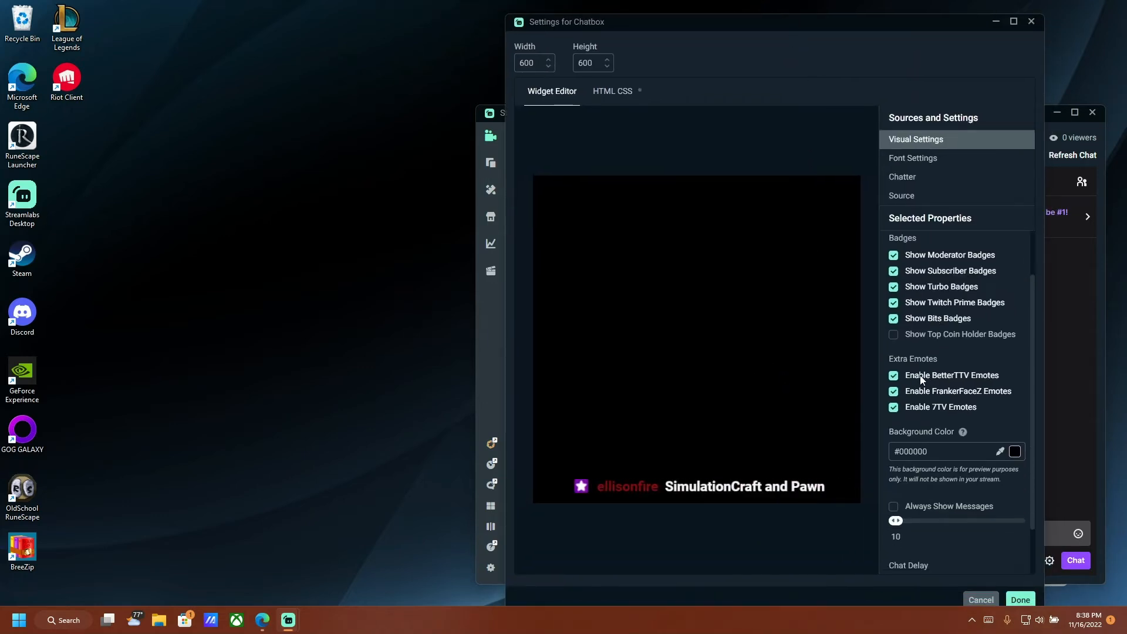
pyautogui.scroll(-1, 917, 372)
pyautogui.scroll(3, 924, 411)
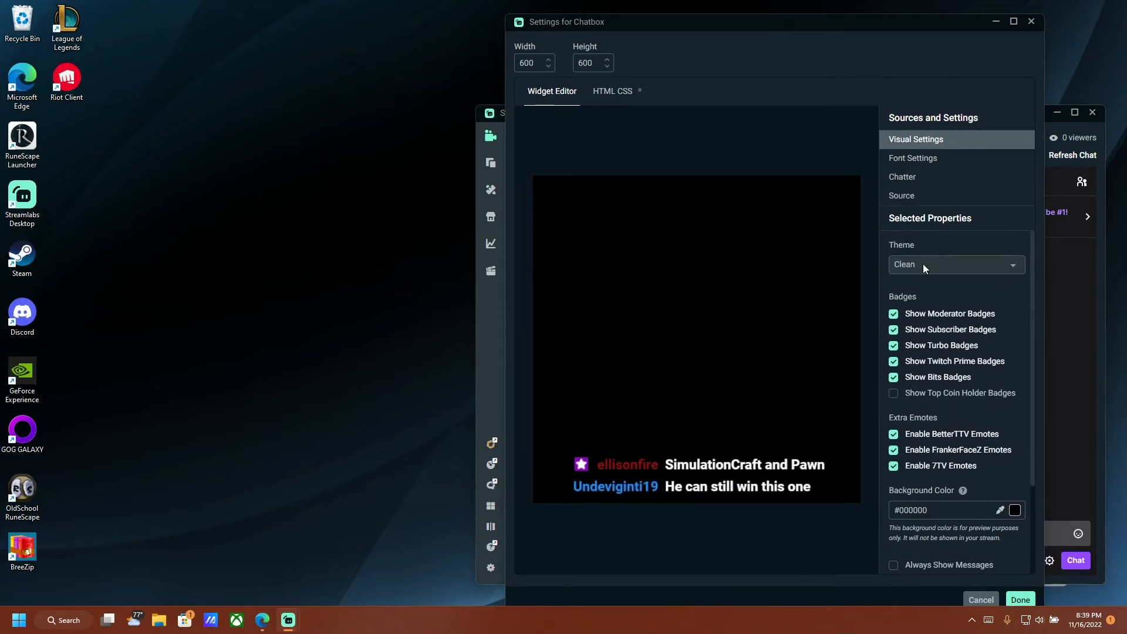
pyautogui.click(919, 157)
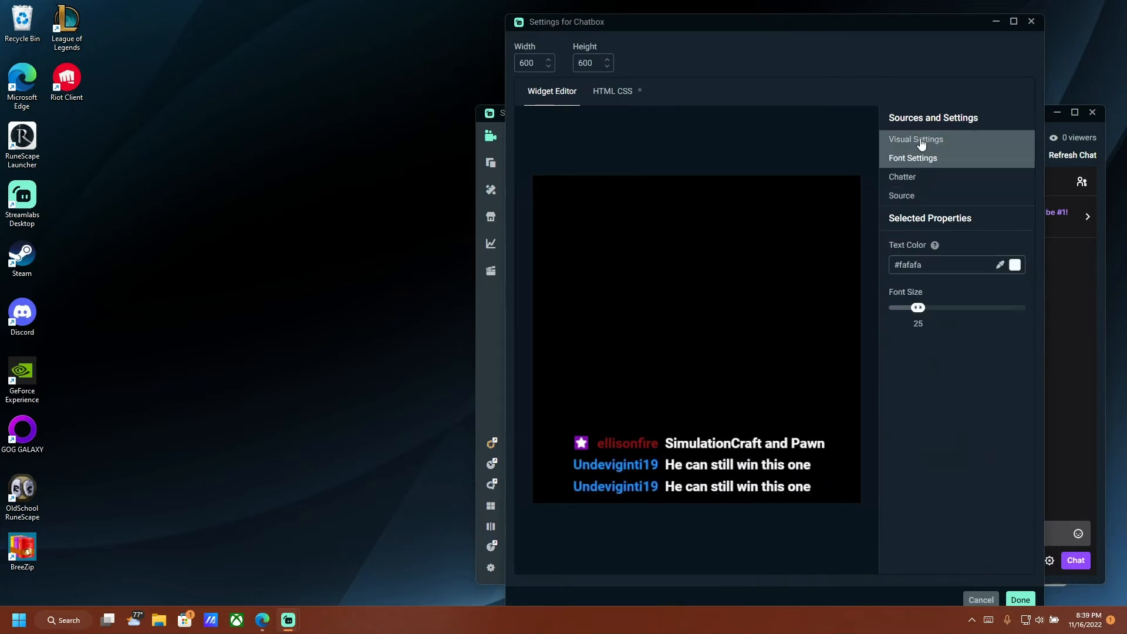
pyautogui.click(1027, 22)
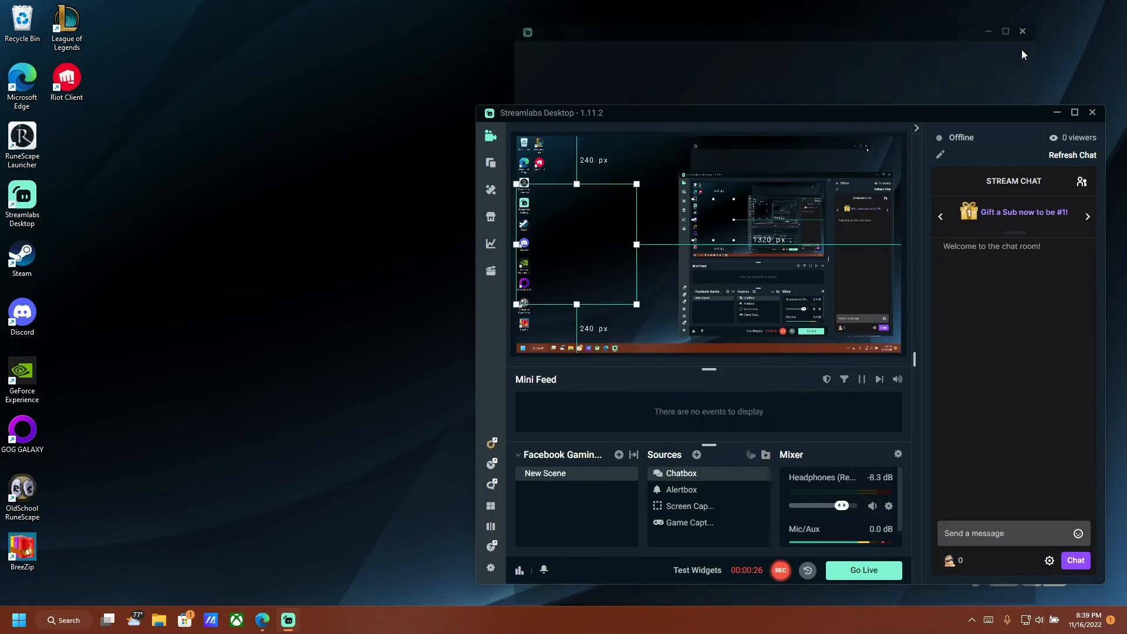
# - Enlarge and reposition the Chatbox in the scene, testing it by sending "yee" in the Twitch channel's chat in the browser
pyautogui.moveTo(638, 249); pyautogui.dragTo(687, 250)
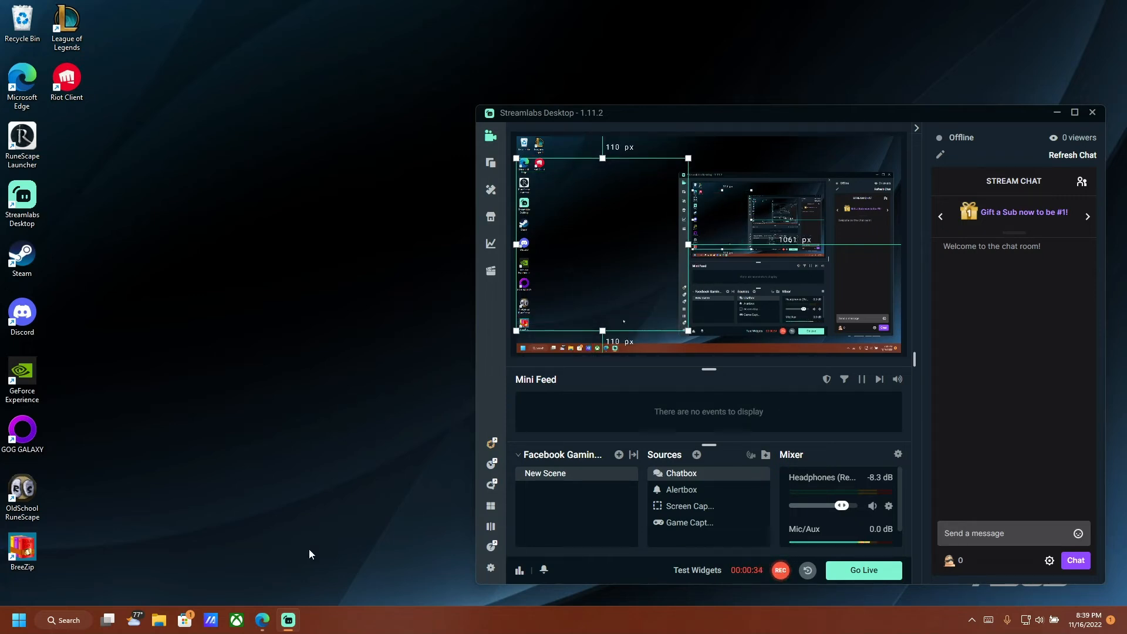
pyautogui.moveTo(266, 621)
pyautogui.click(269, 586)
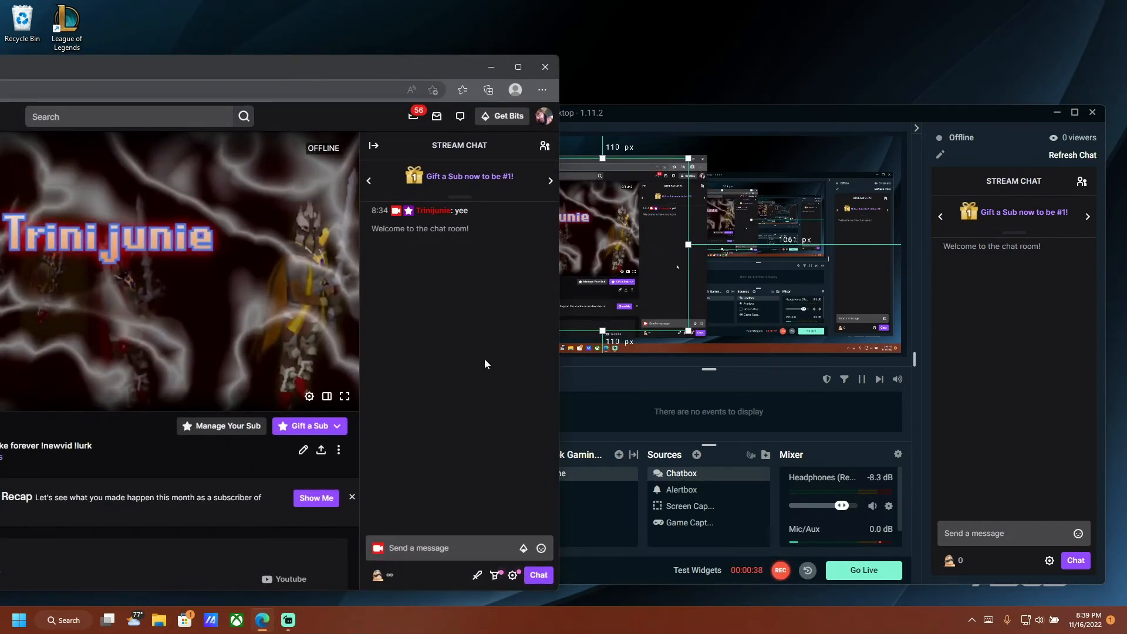
pyautogui.click(445, 547)
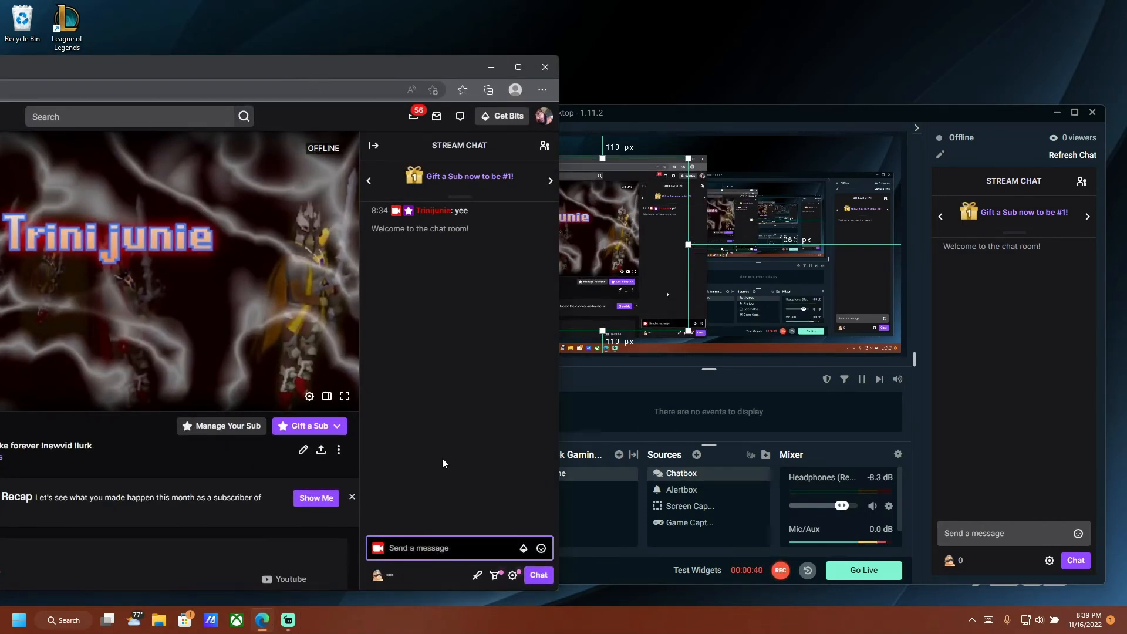
pyautogui.write('yee')
pyautogui.press('Return')
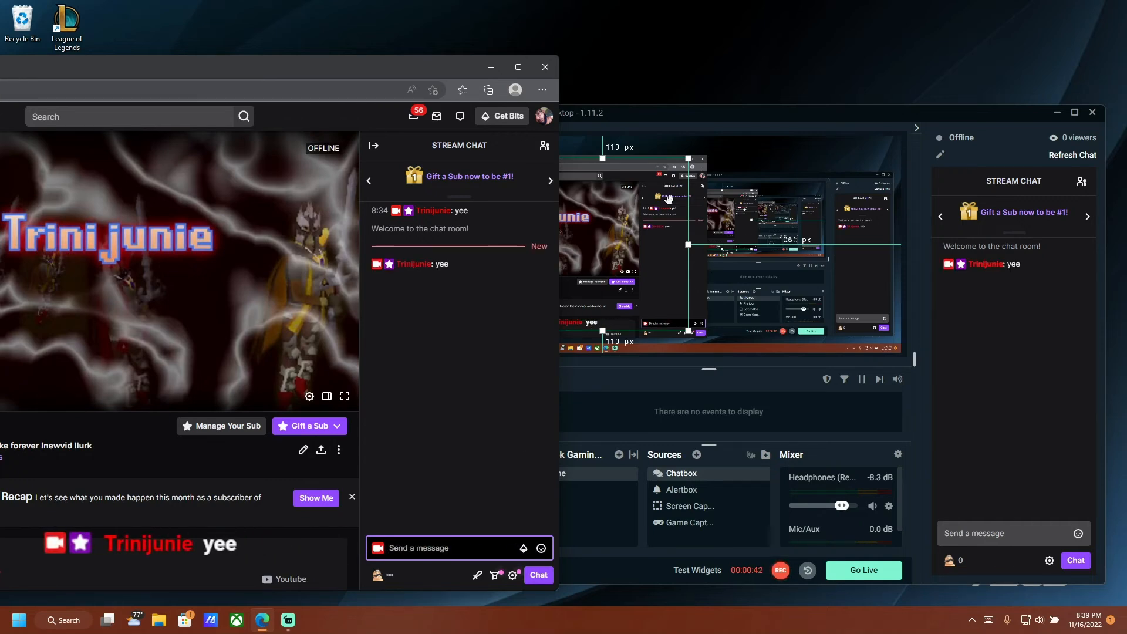
pyautogui.click(678, 111)
pyautogui.moveTo(609, 259)
pyautogui.mouseDown()
pyautogui.moveTo(619, 233)
pyautogui.moveTo(745, 222)
pyautogui.moveTo(752, 207)
pyautogui.moveTo(613, 246)
pyautogui.mouseUp()
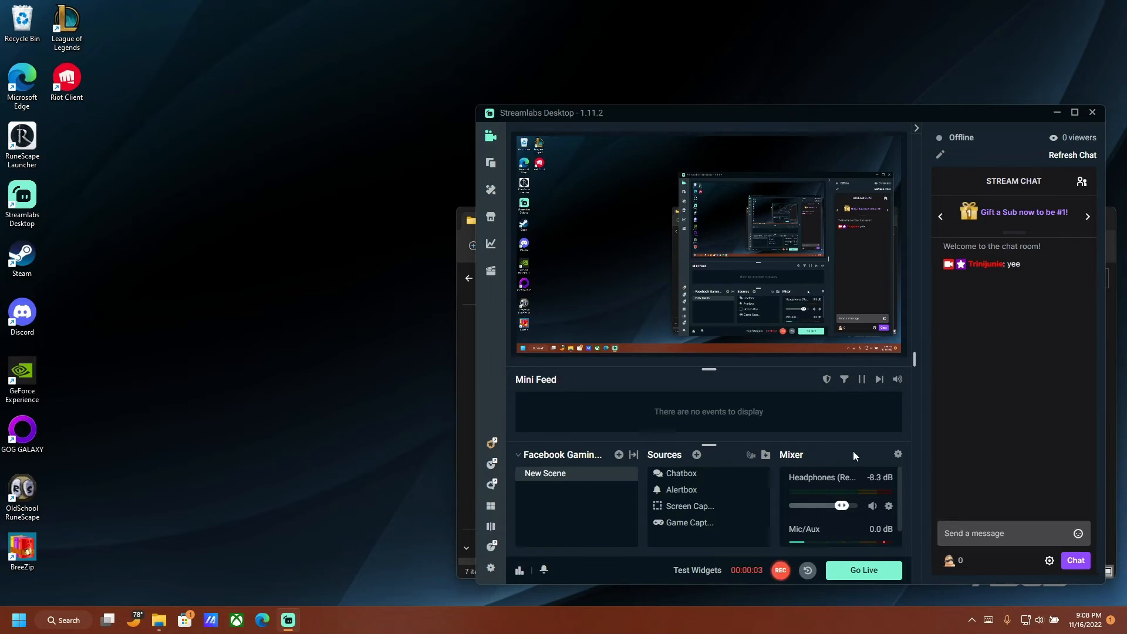
# - Open the stream info for editing and change the title to "Runescape !newvid !lurk"
pyautogui.click(942, 158)
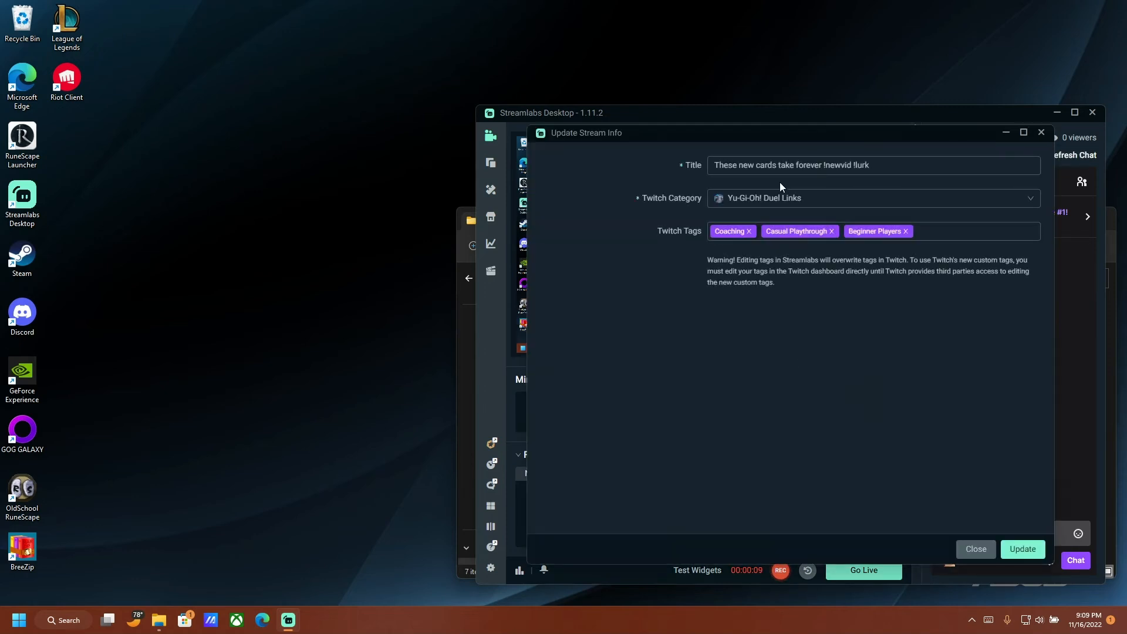
pyautogui.click(815, 165)
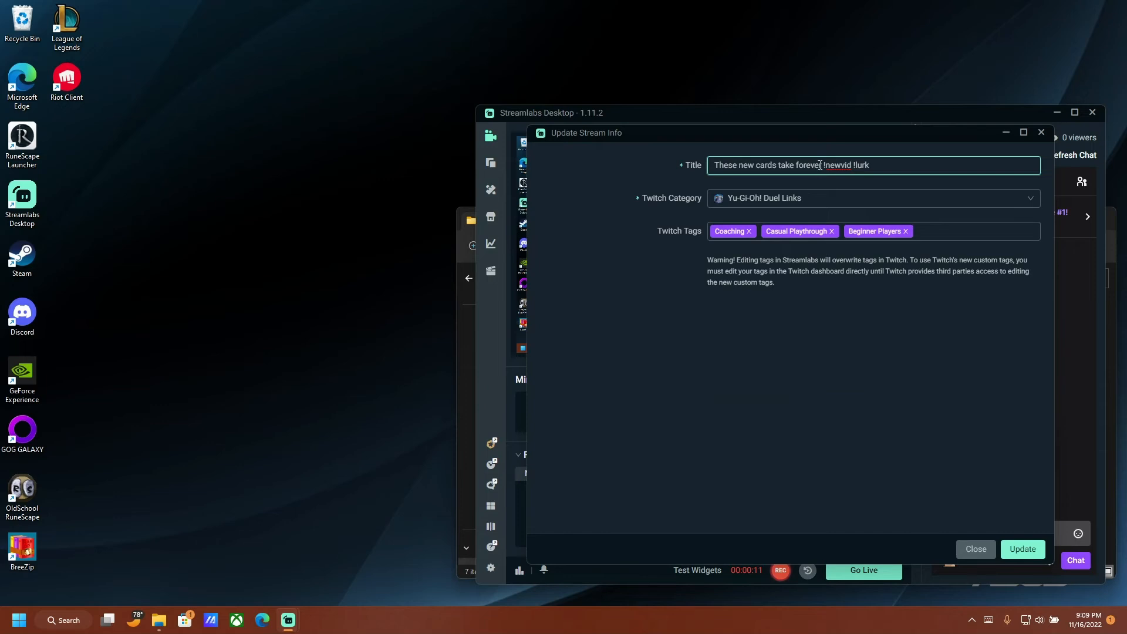
pyautogui.moveTo(820, 166); pyautogui.dragTo(714, 167)
pyautogui.click(788, 167)
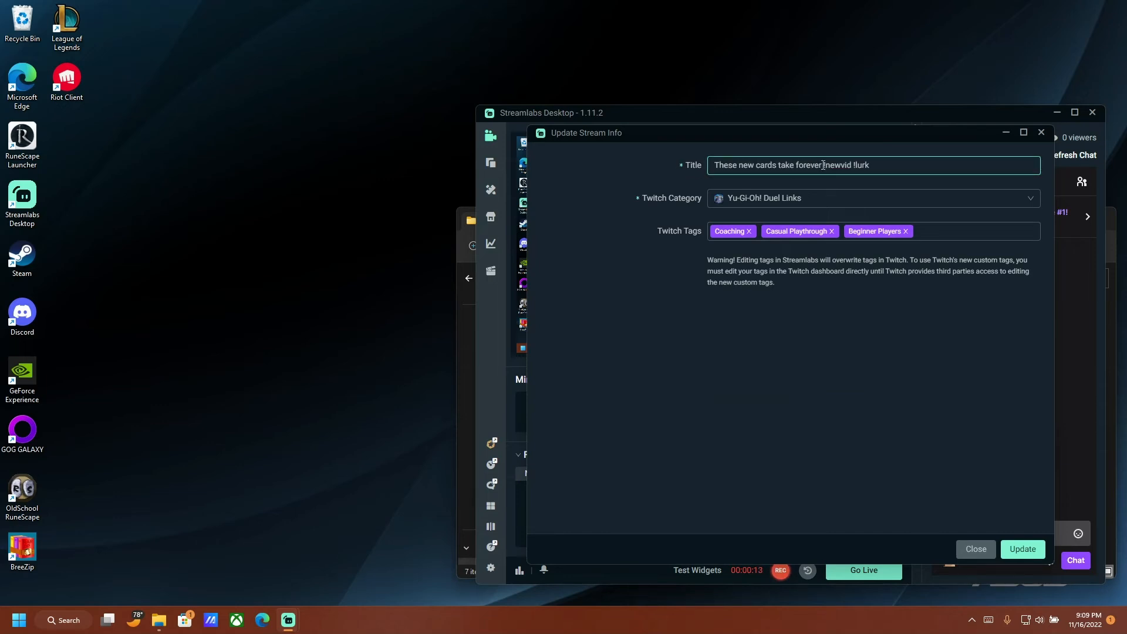
pyautogui.moveTo(823, 165); pyautogui.dragTo(682, 173)
pyautogui.press('BackSpace')
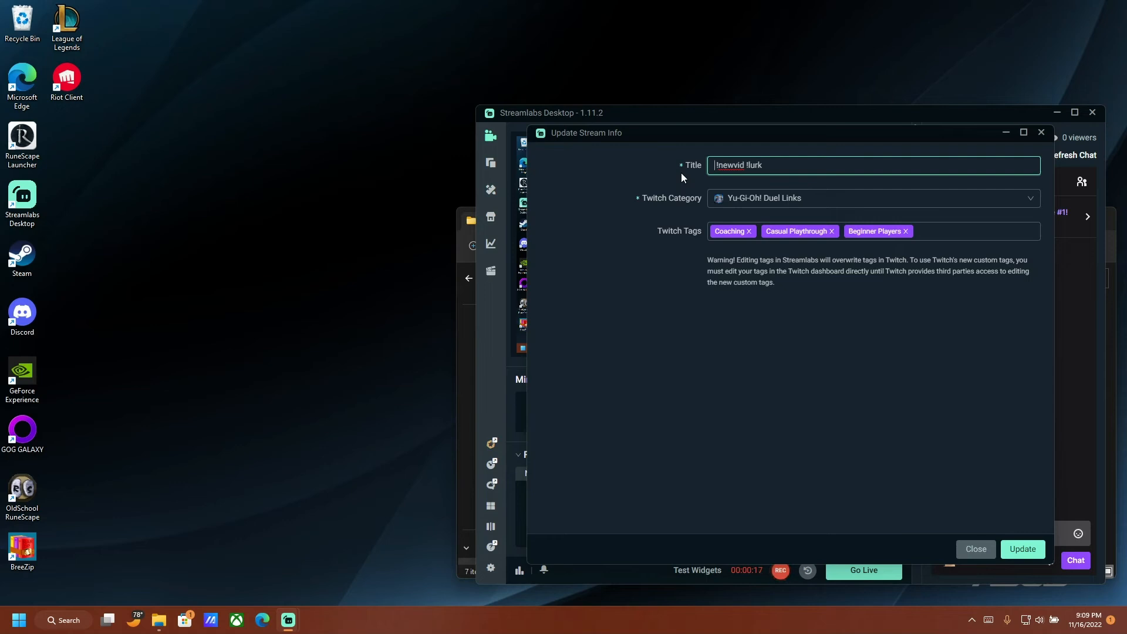
pyautogui.write('Runescape')
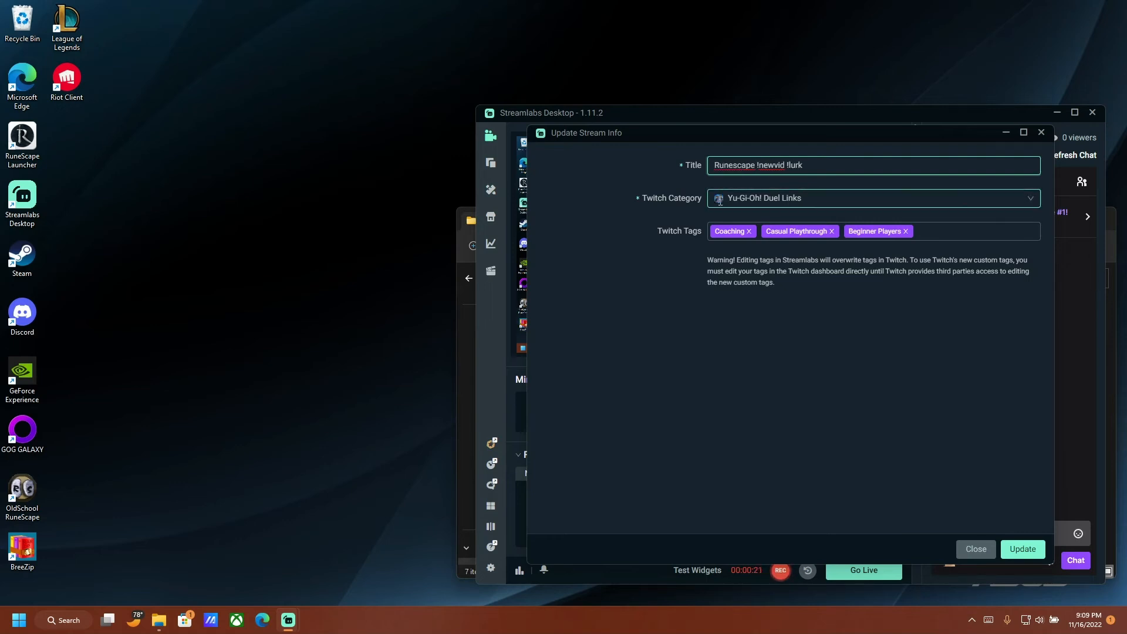
# - Set the Twitch category to RuneScape
pyautogui.click(743, 199)
pyautogui.write('runescape')
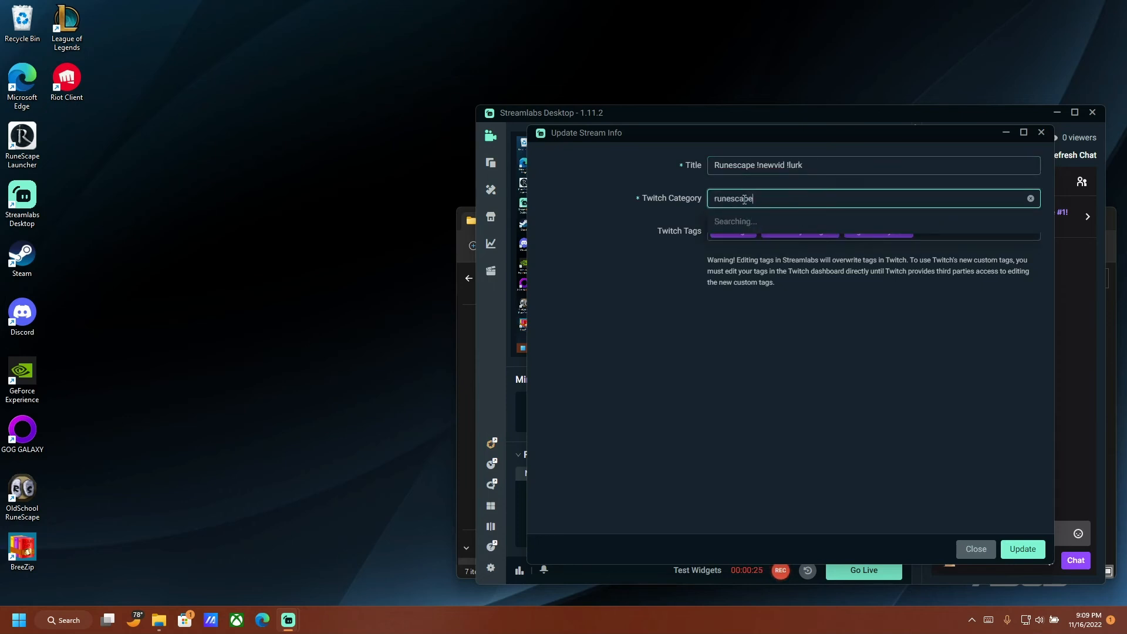
pyautogui.click(798, 228)
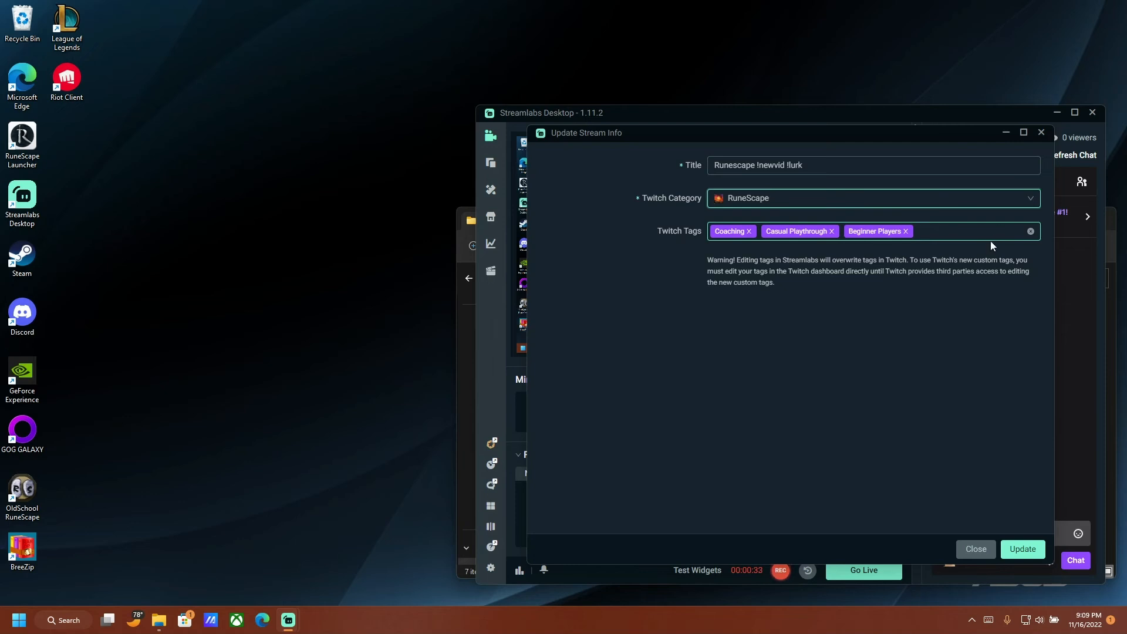
# - Browse the available Twitch tags, keep the existing ones, and submit the updated stream info
pyautogui.click(956, 232)
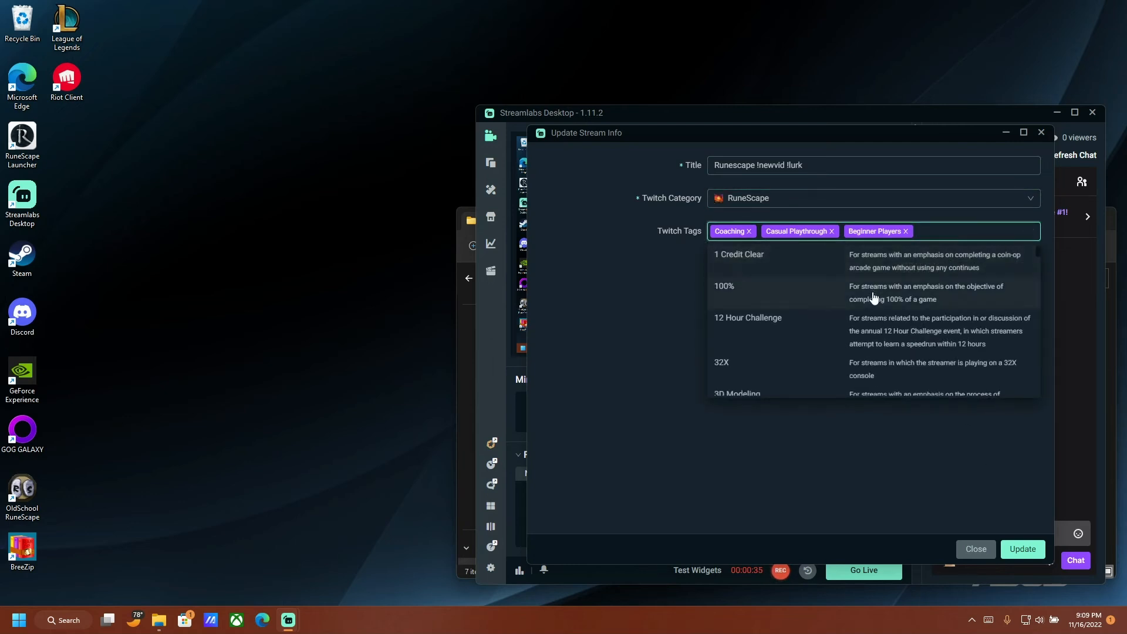
pyautogui.scroll(-3, 868, 294)
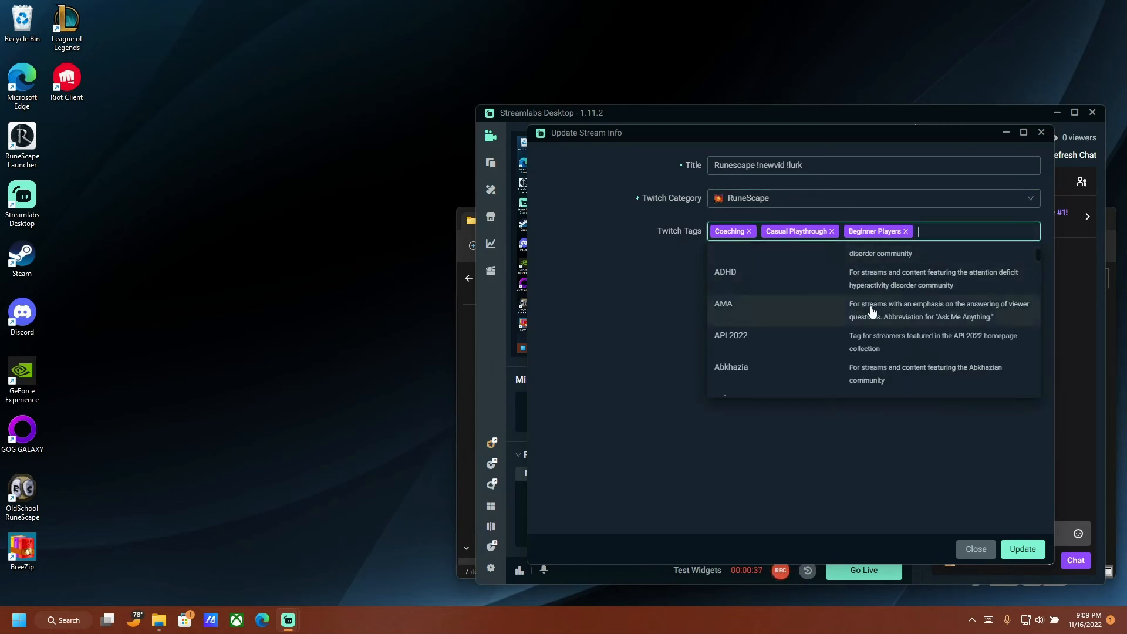
pyautogui.scroll(-5, 821, 311)
pyautogui.scroll(-10, 872, 323)
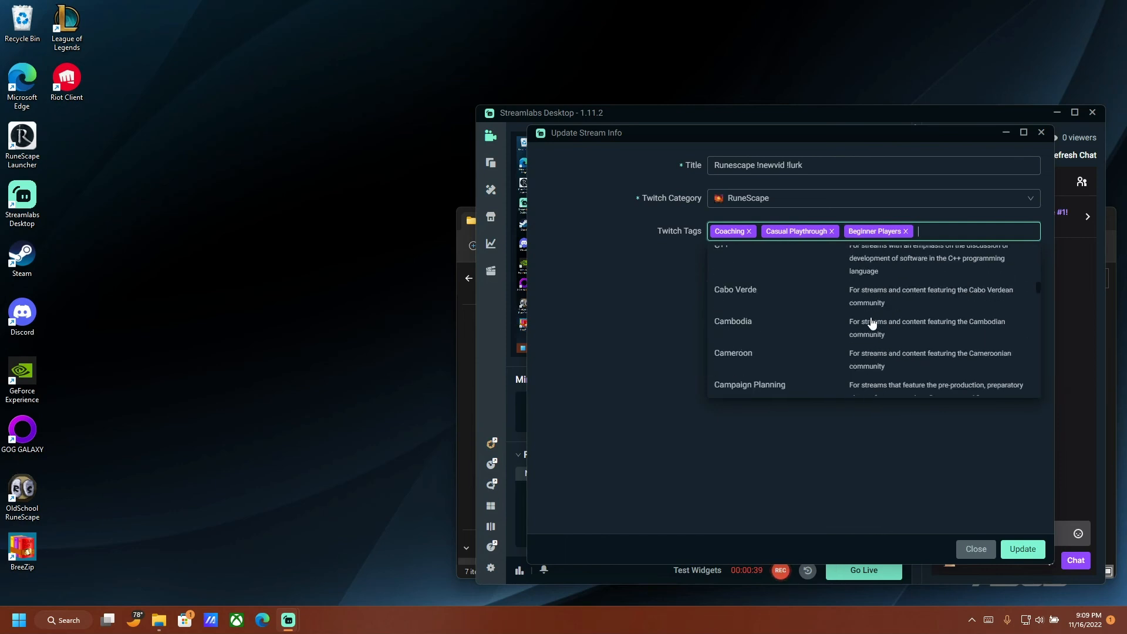
pyautogui.scroll(-6, 872, 322)
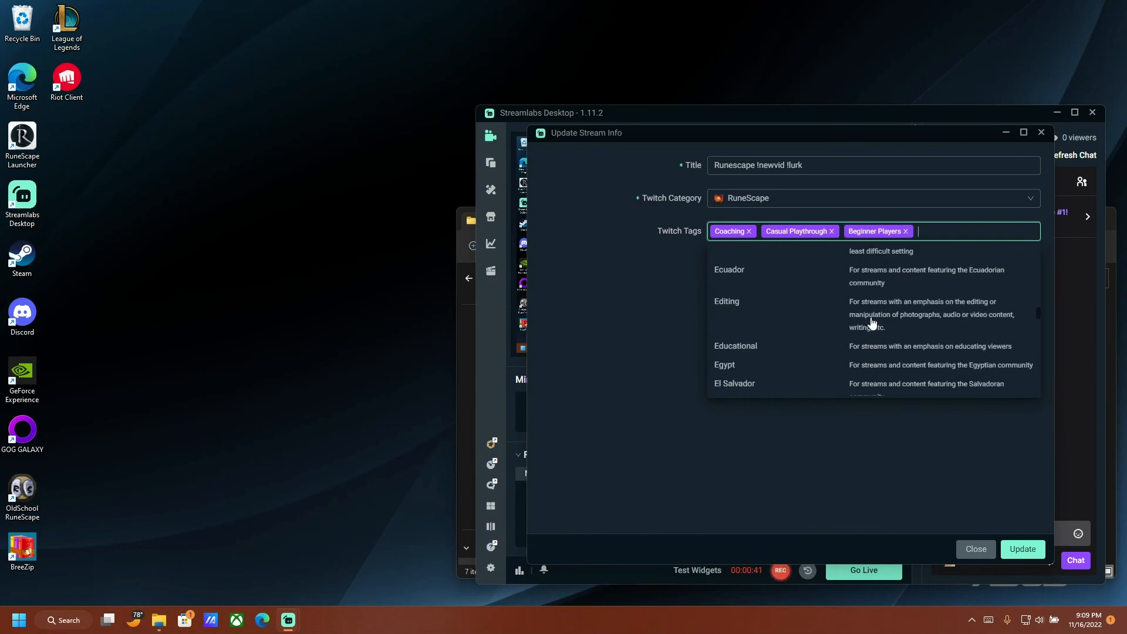
pyautogui.click(964, 502)
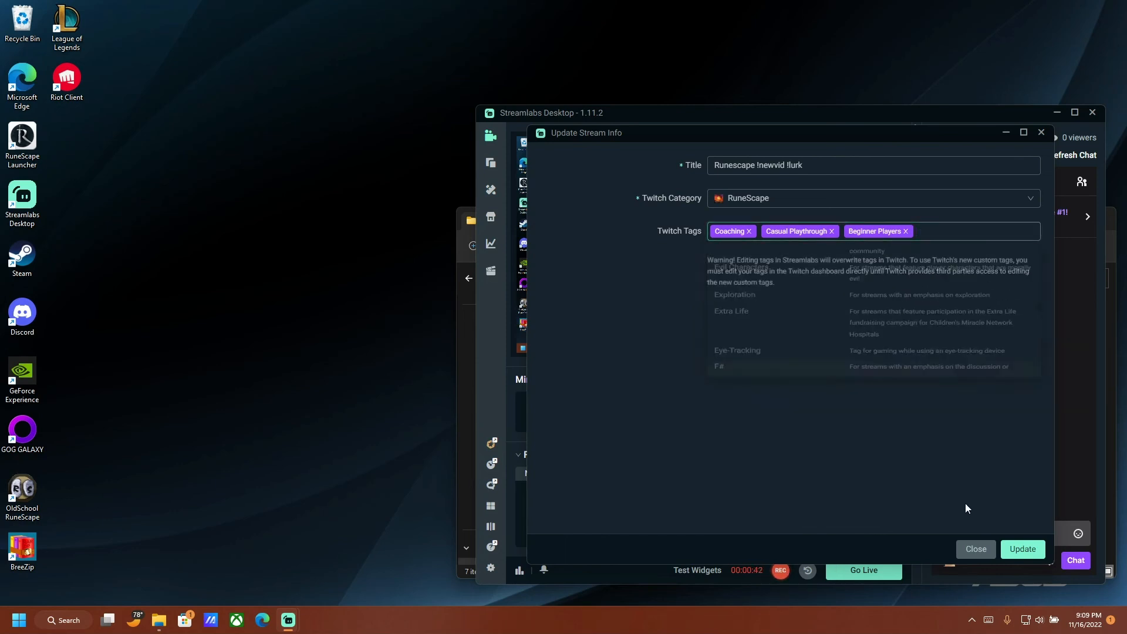
pyautogui.click(1011, 552)
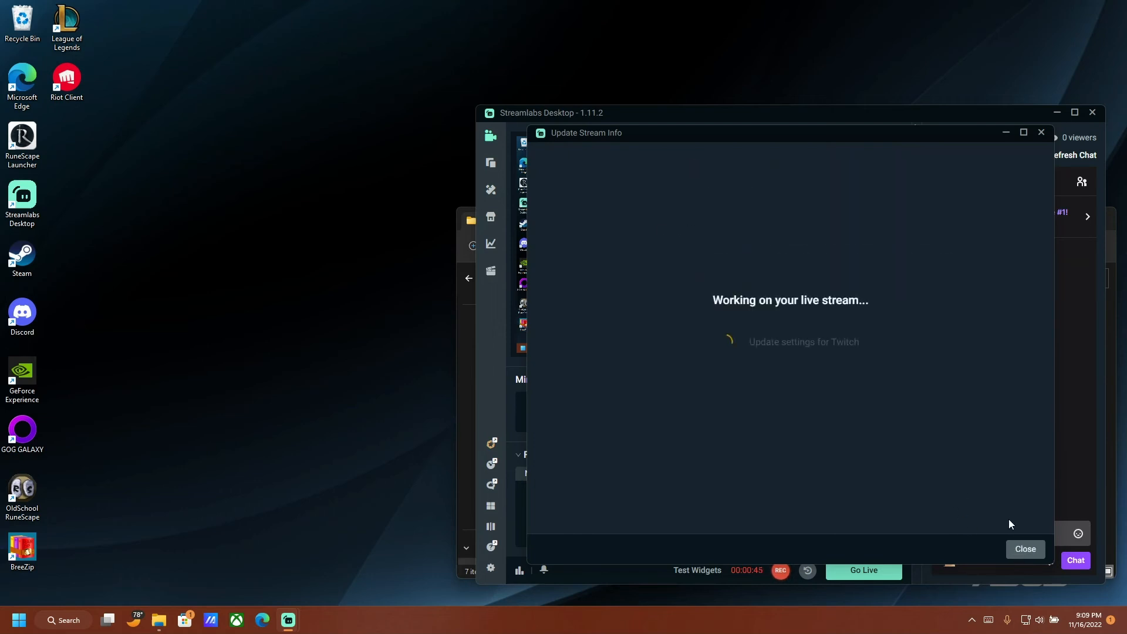
pyautogui.click(976, 549)
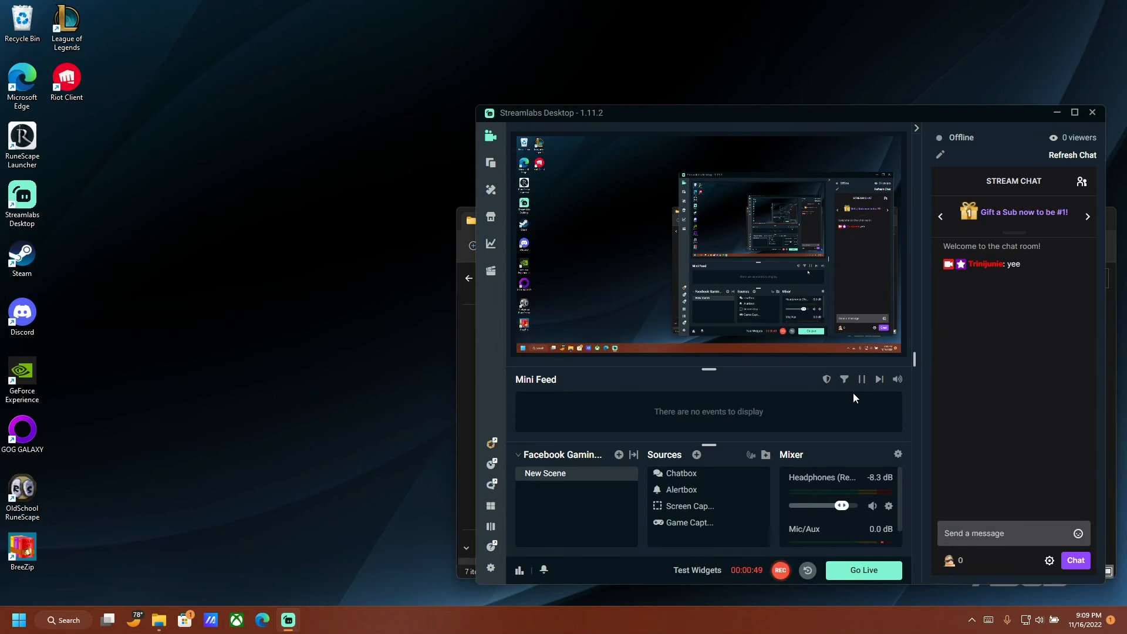
# - Remove the Screen Capture source from the scene and confirm the removal
pyautogui.click(689, 509)
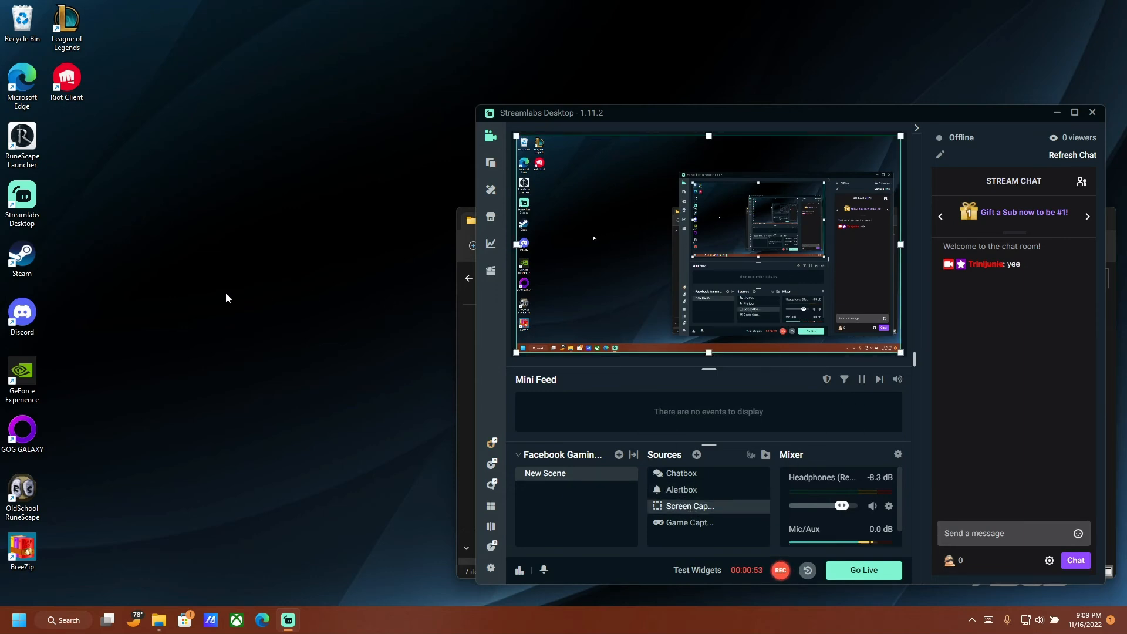
pyautogui.moveTo(296, 135); pyautogui.dragTo(352, 449)
pyautogui.rightClick(686, 507)
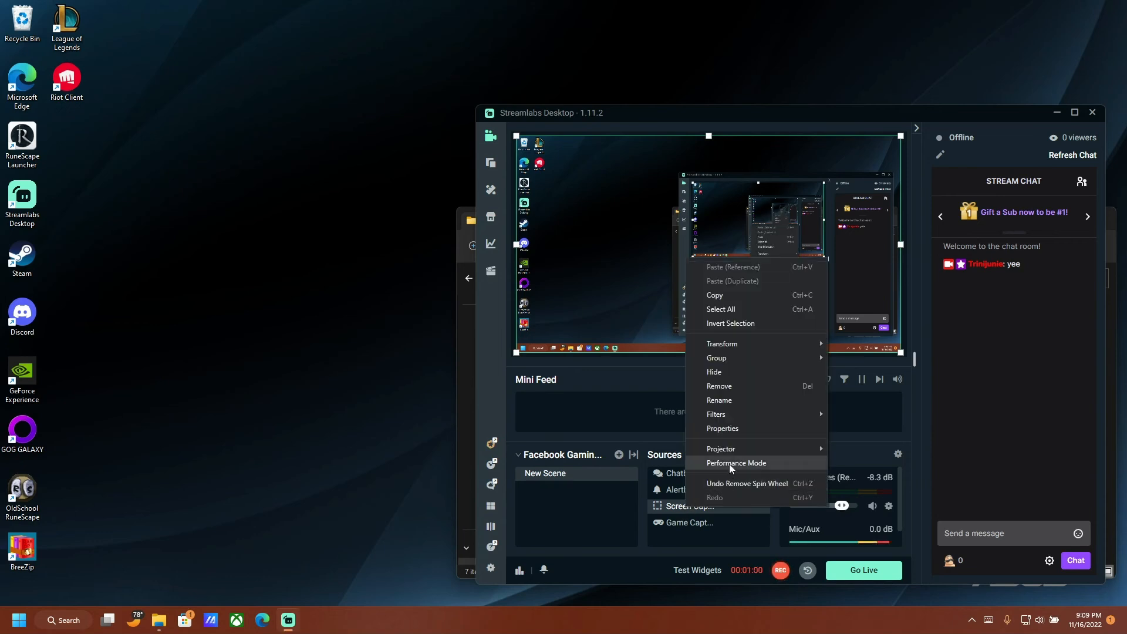
pyautogui.click(730, 386)
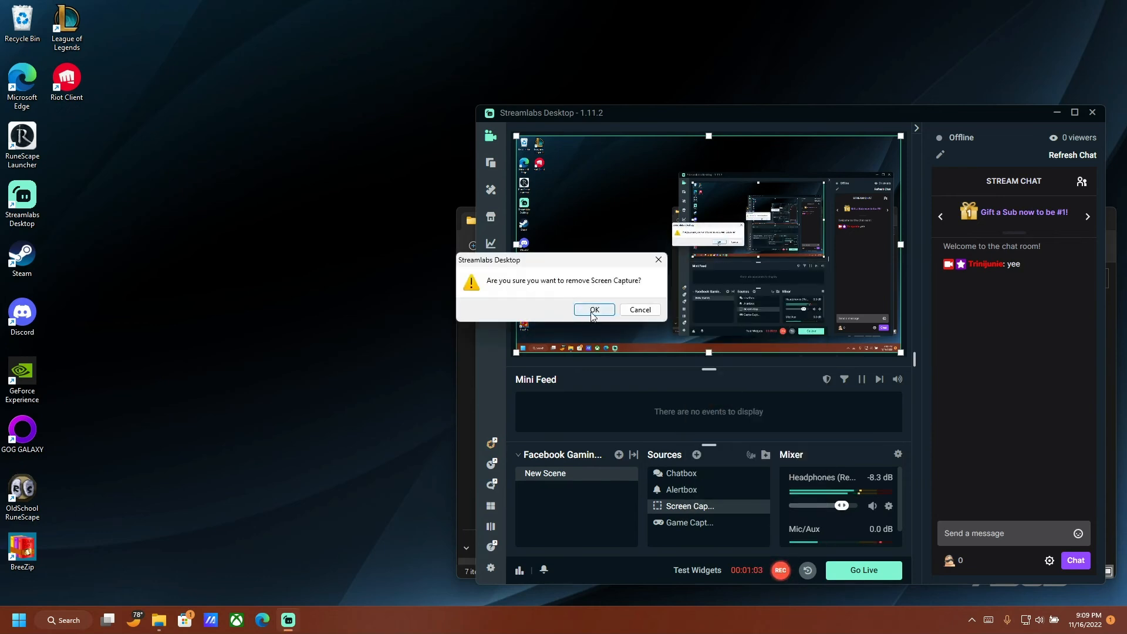
pyautogui.click(587, 308)
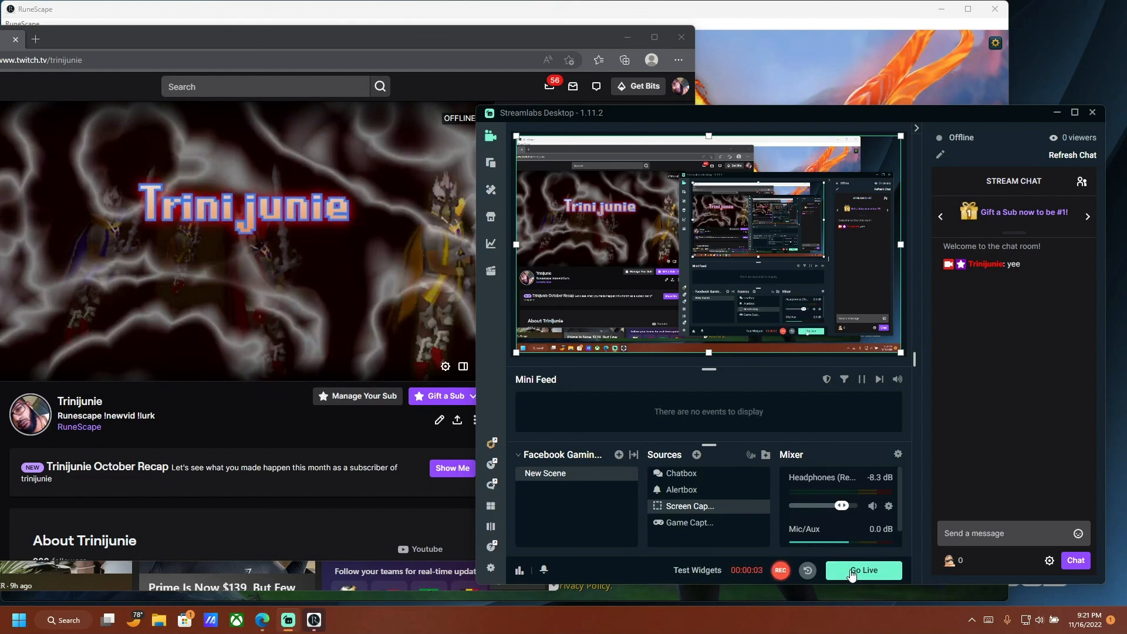
# - Go live on Twitch with the prepared stream info, and bring the channel page in the browser forward to check the broadcast
pyautogui.click(845, 573)
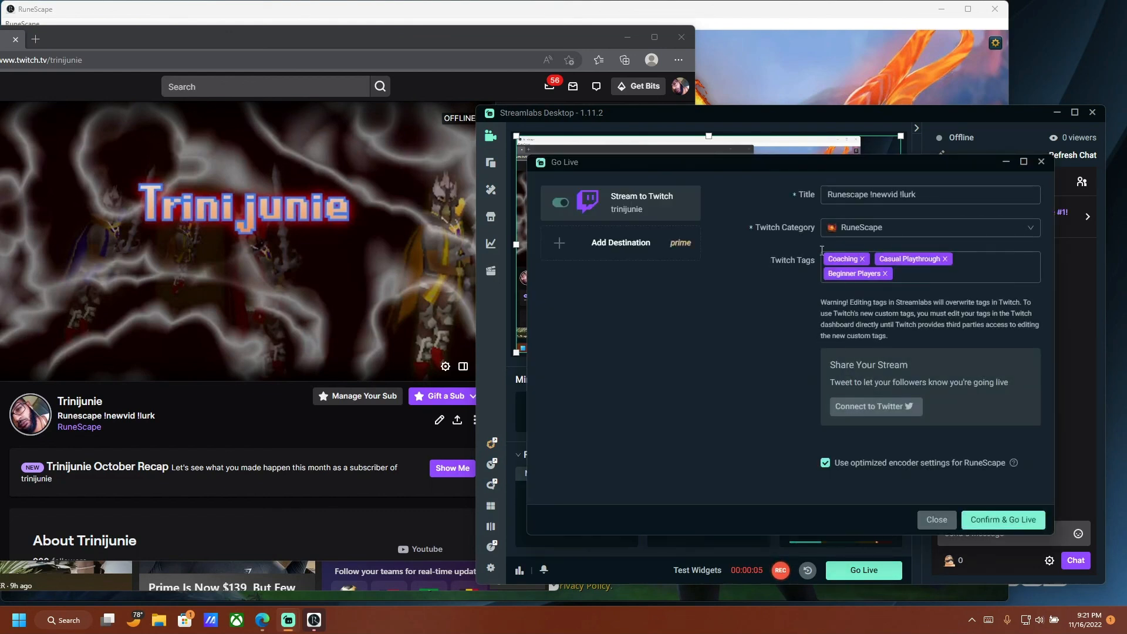
pyautogui.click(991, 521)
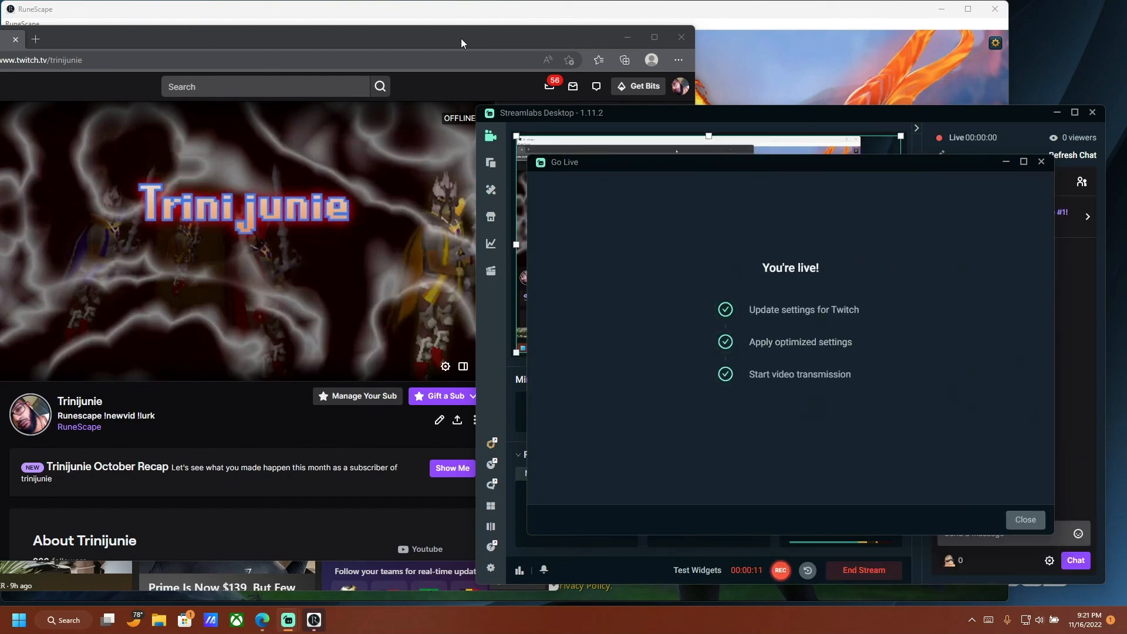
pyautogui.moveTo(460, 37)
pyautogui.mouseDown()
pyautogui.moveTo(471, 40)
pyautogui.moveTo(442, 47)
pyautogui.moveTo(454, 33)
pyautogui.moveTo(471, 44)
pyautogui.mouseUp()
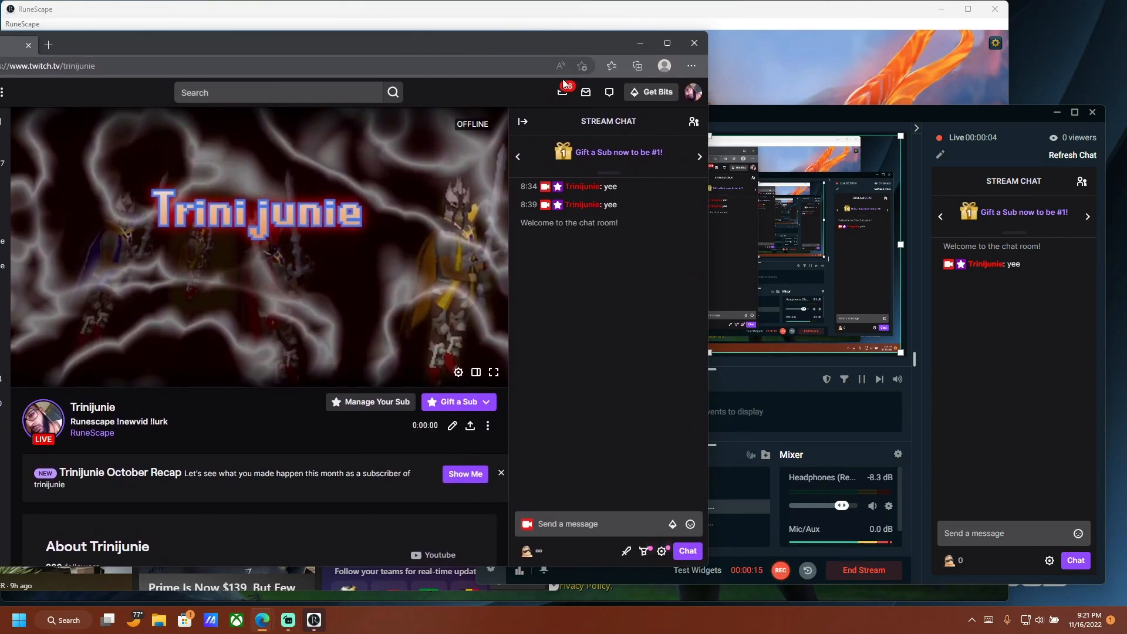
pyautogui.moveTo(545, 45); pyautogui.dragTo(564, 45)
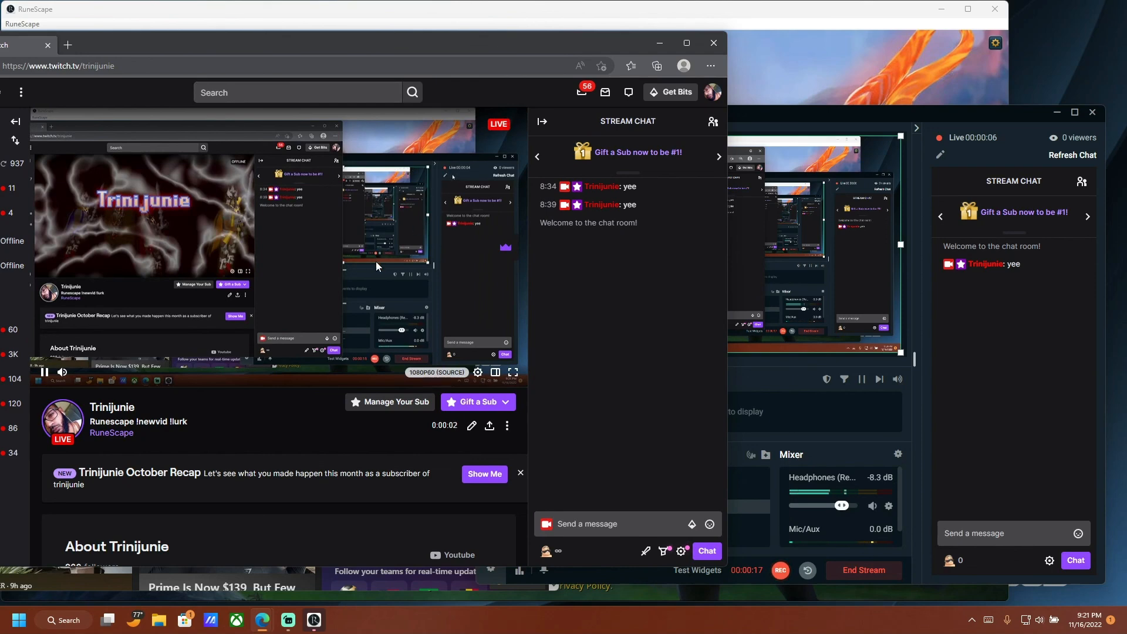